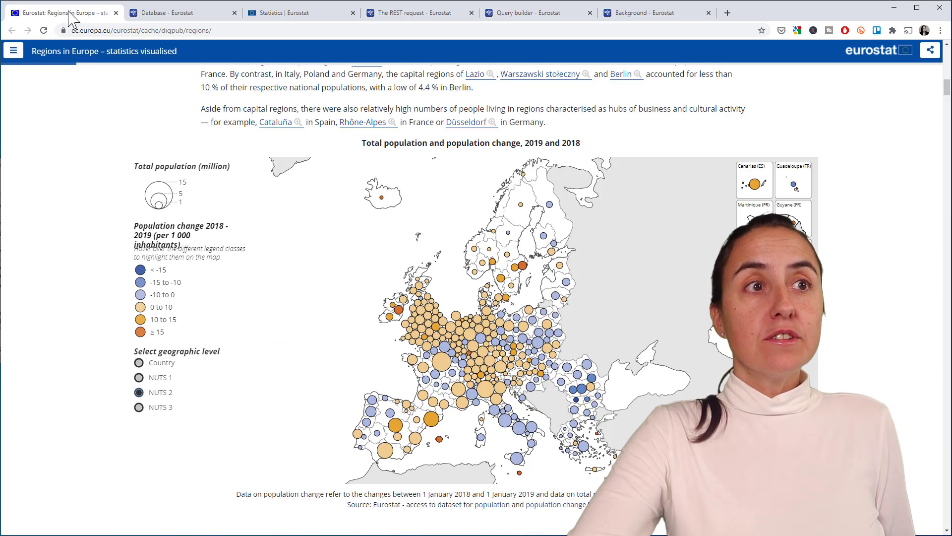
pyautogui.click(159, 14)
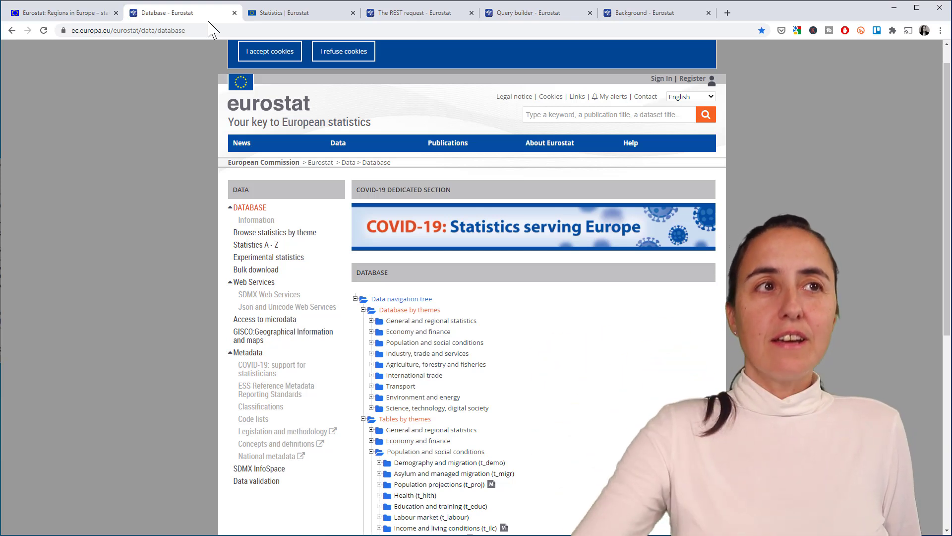
pyautogui.click(74, 15)
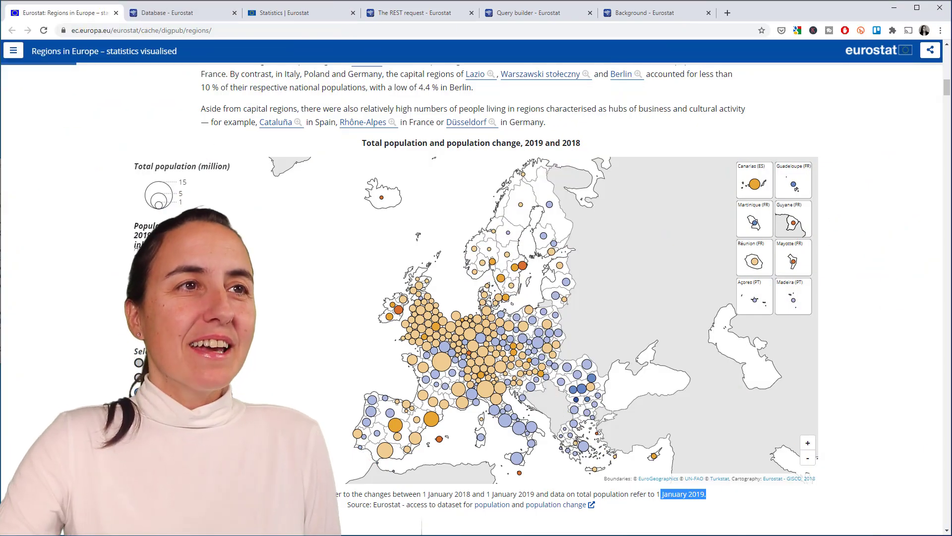
pyautogui.click(174, 13)
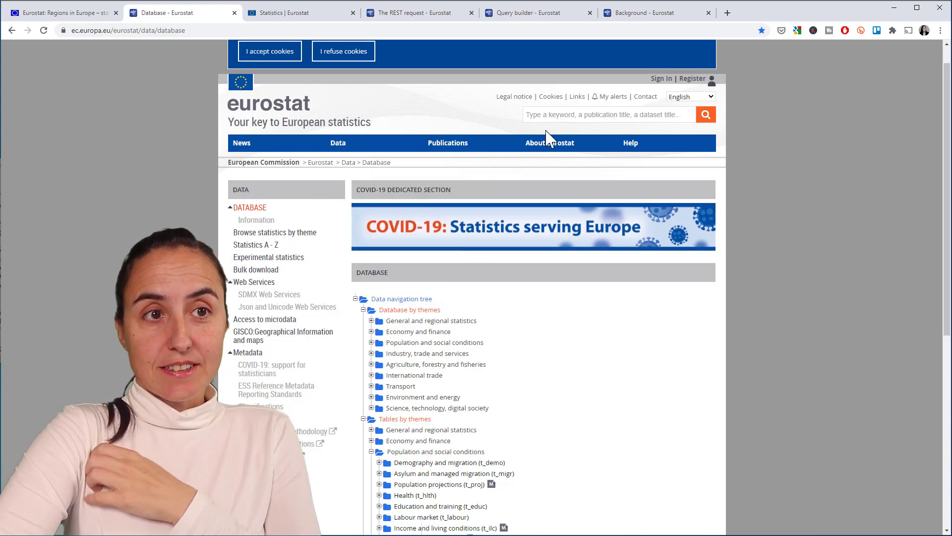
# Collapse Population and social conditions under Tables by themes so only top-level themes remain
pyautogui.scroll(-2, 609, 382)
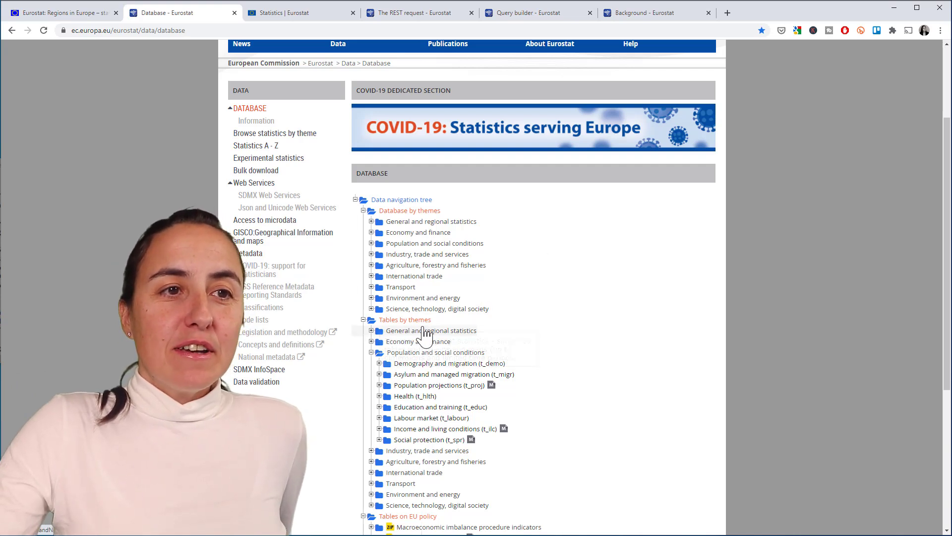
pyautogui.scroll(-1, 595, 340)
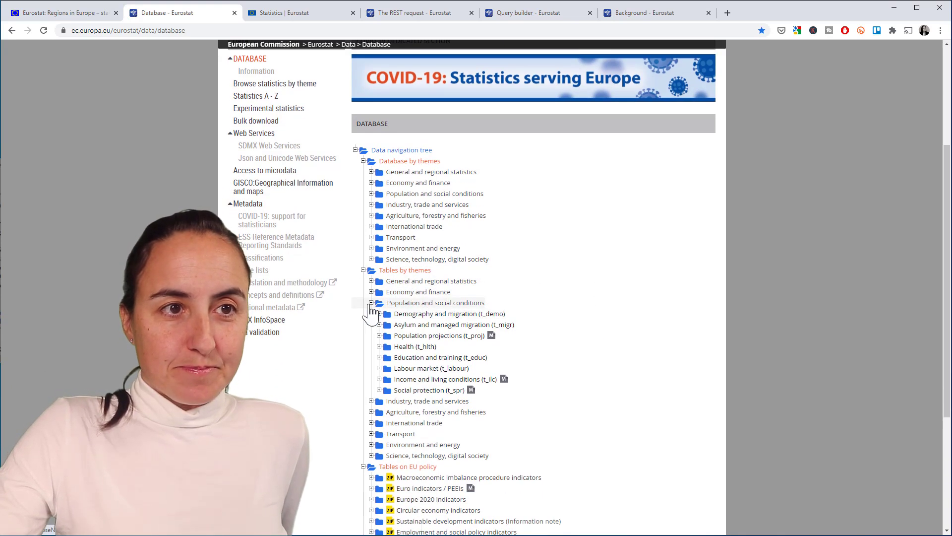
pyautogui.click(372, 304)
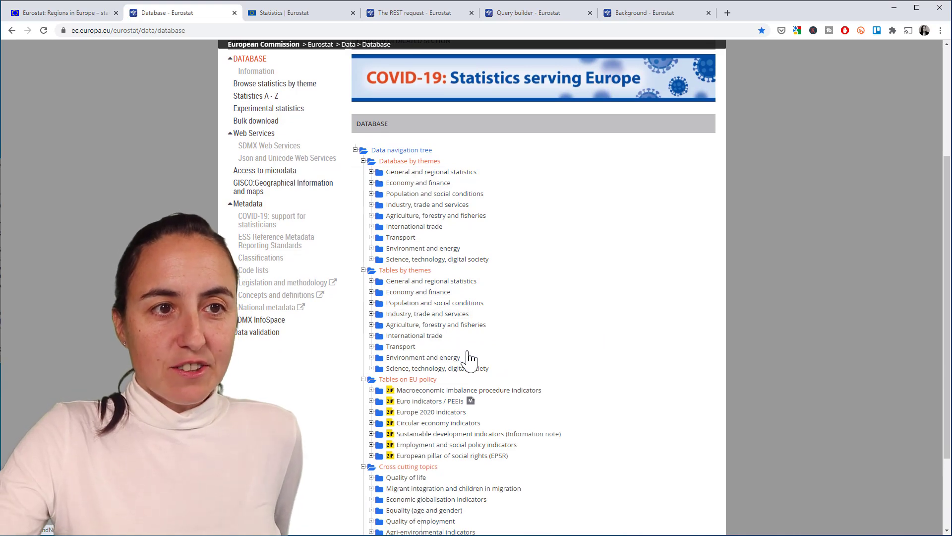
pyautogui.scroll(-2, 470, 369)
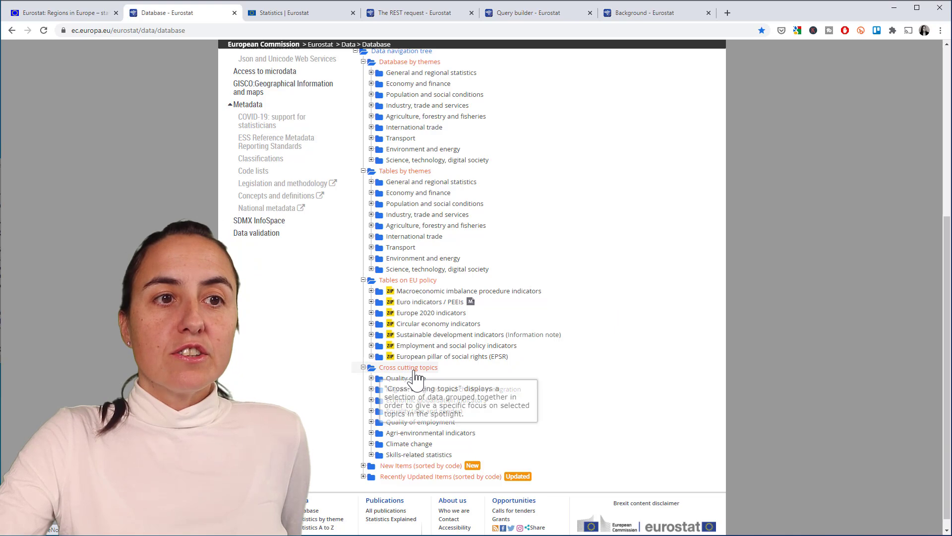
pyautogui.scroll(-1, 545, 389)
pyautogui.scroll(6, 491, 392)
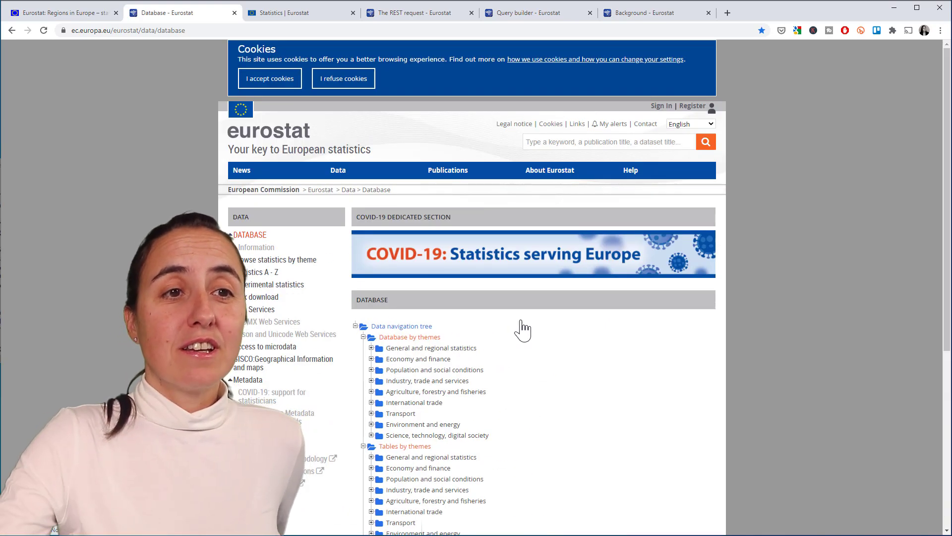
# Expand Population and social conditions, Population projections and EUROPOP2019 under Database by themes to reveal proj_19np
pyautogui.click(76, 14)
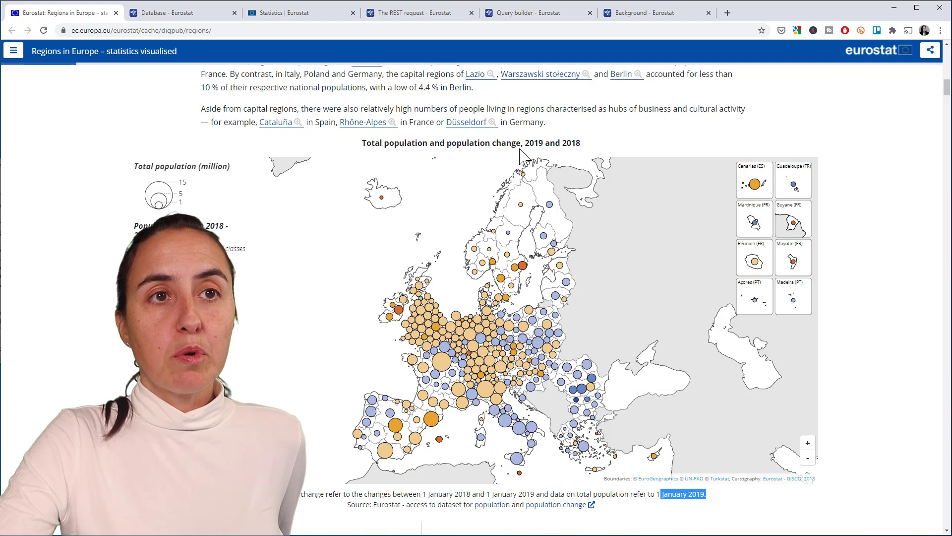
pyautogui.click(188, 14)
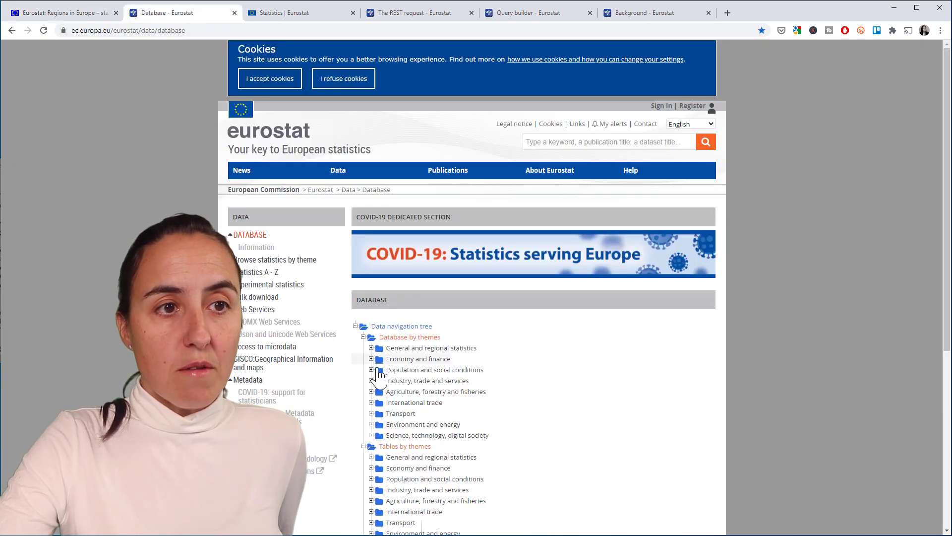
pyautogui.click(371, 370)
pyautogui.scroll(-3, 548, 383)
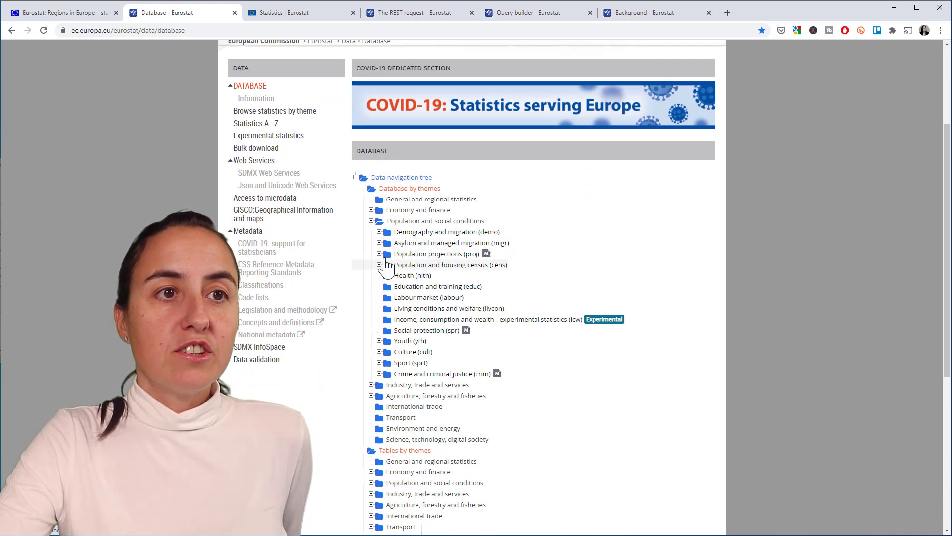
pyautogui.click(379, 253)
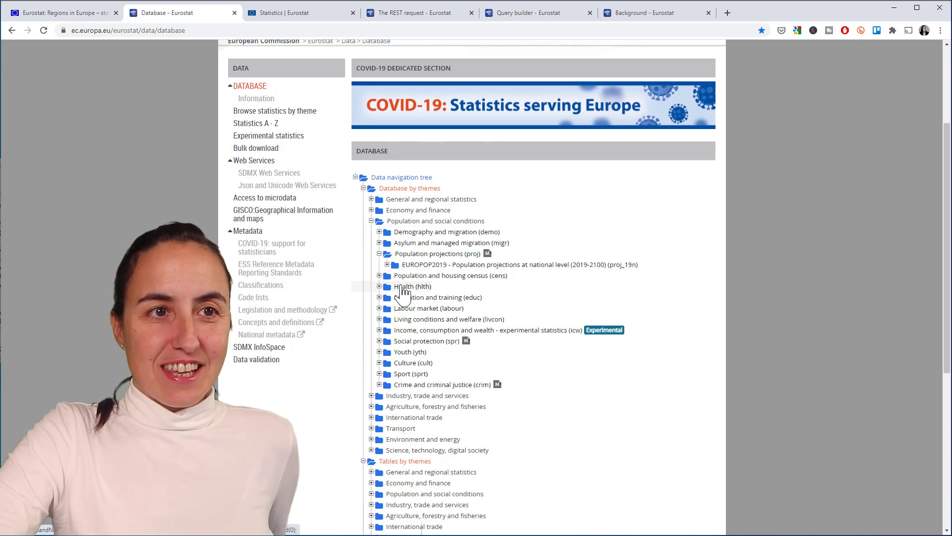
pyautogui.click(387, 265)
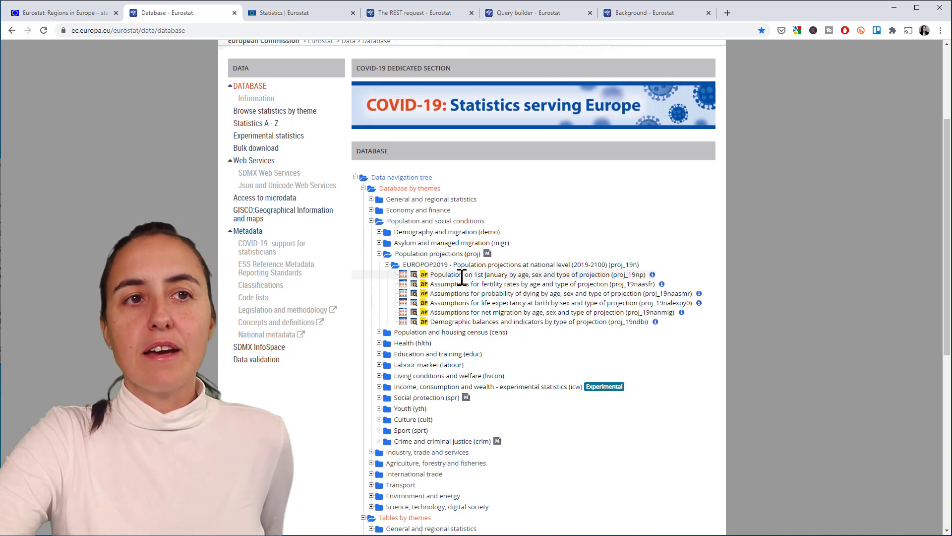
# Open proj_19np in Data Explorer and limit the Sex dimension to Females
pyautogui.click(415, 276)
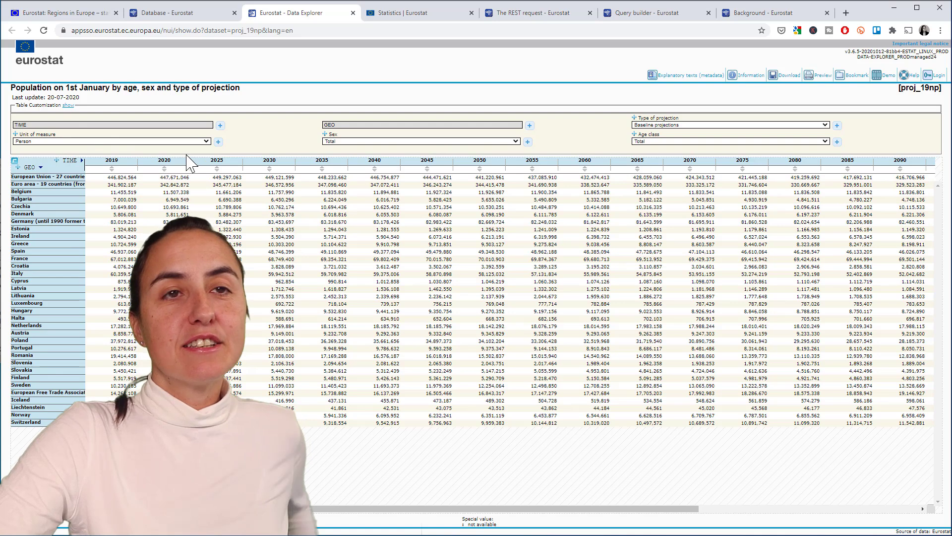
pyautogui.click(469, 143)
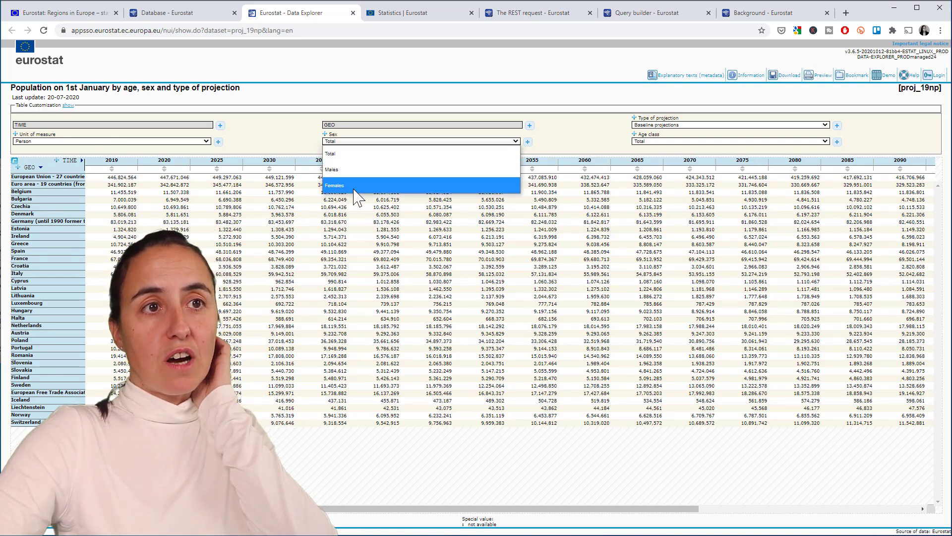
pyautogui.click(355, 188)
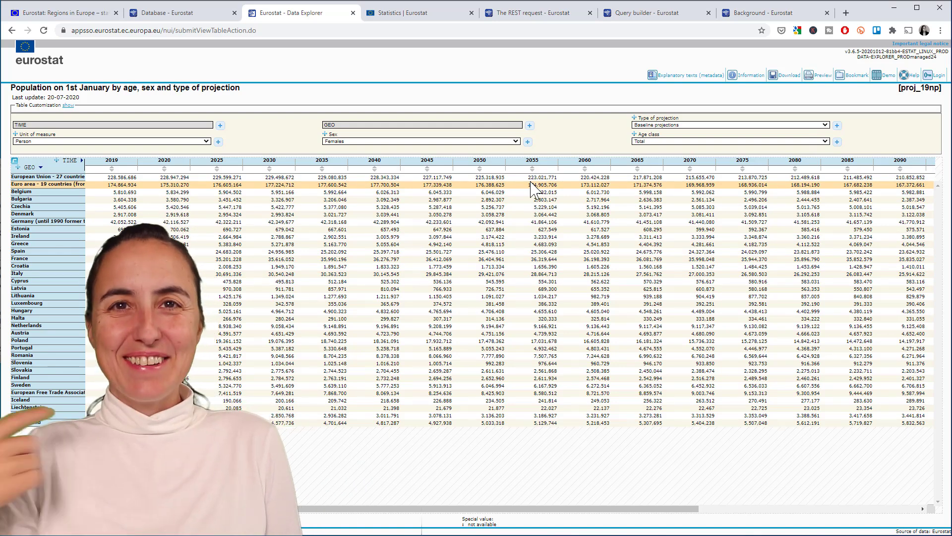
# Look over the Population on 1 January statistics page, then close it
pyautogui.click(417, 15)
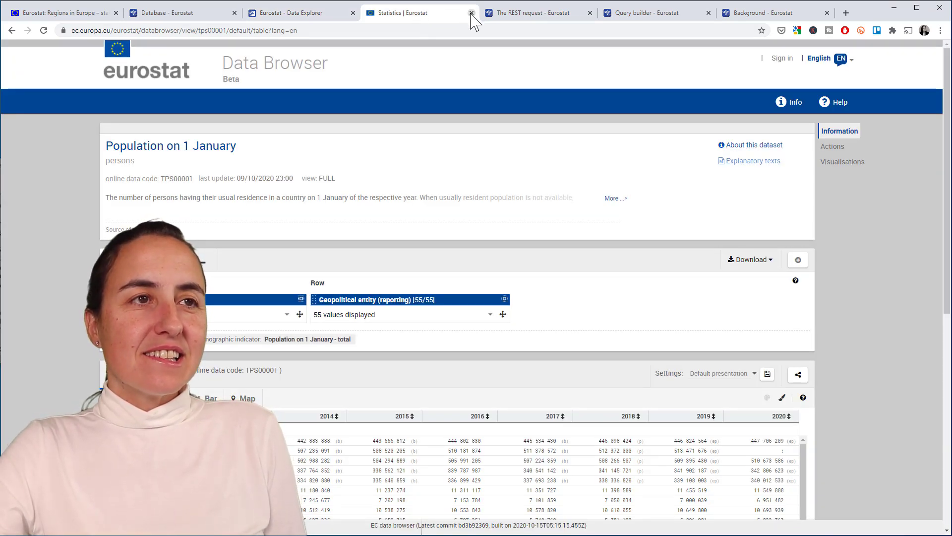
pyautogui.scroll(-7, 451, 265)
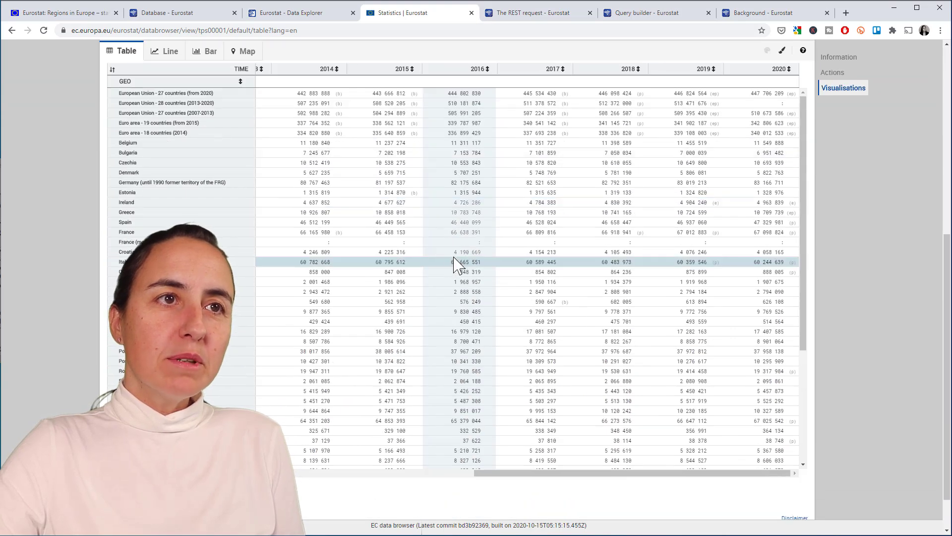
pyautogui.scroll(5, 454, 264)
pyautogui.scroll(-3, 456, 260)
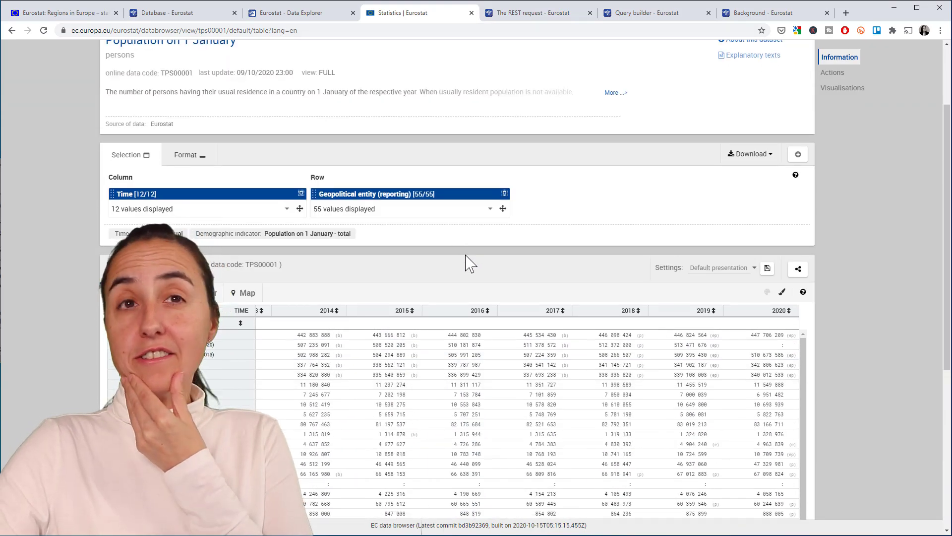
pyautogui.click(471, 13)
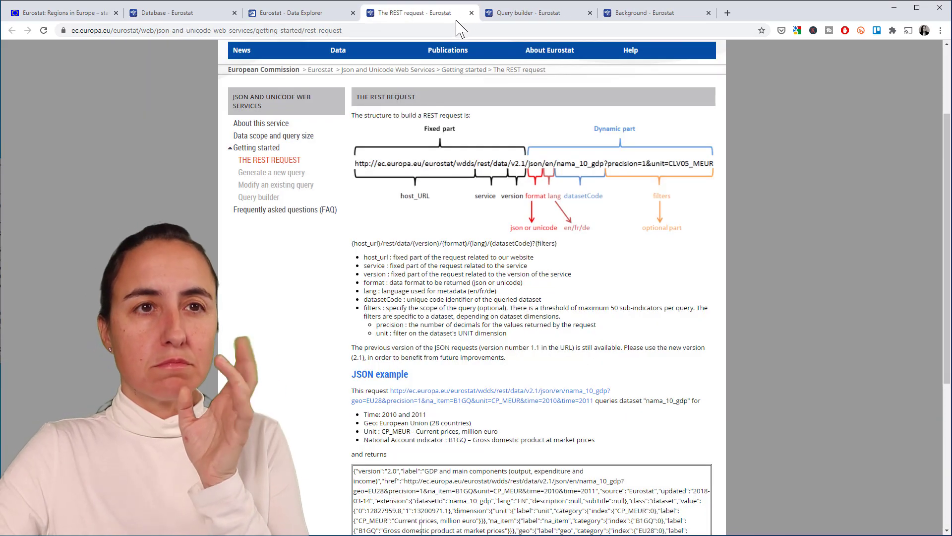
# Scroll the REST request guide until the nama_10_gdp JSON example and its full response are visible
pyautogui.moveTo(444, 54)
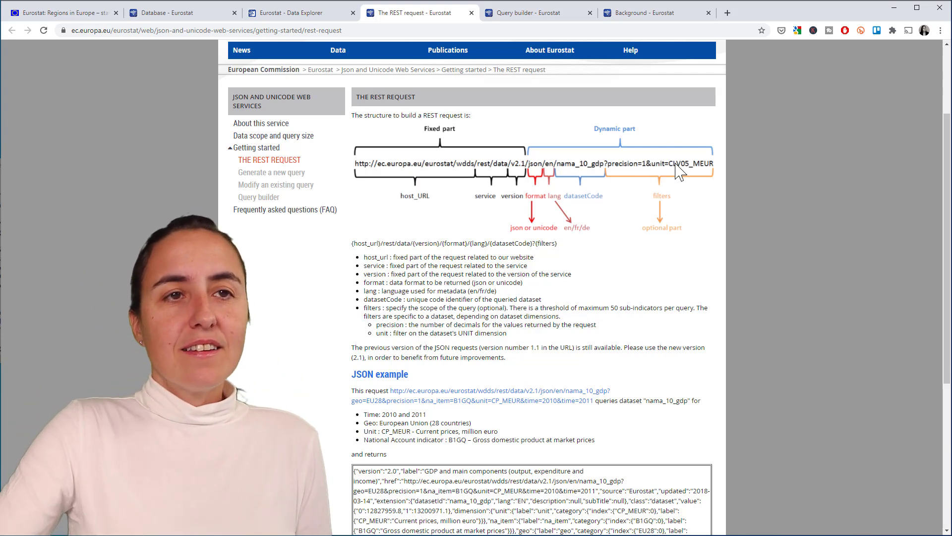
pyautogui.scroll(-5, 629, 185)
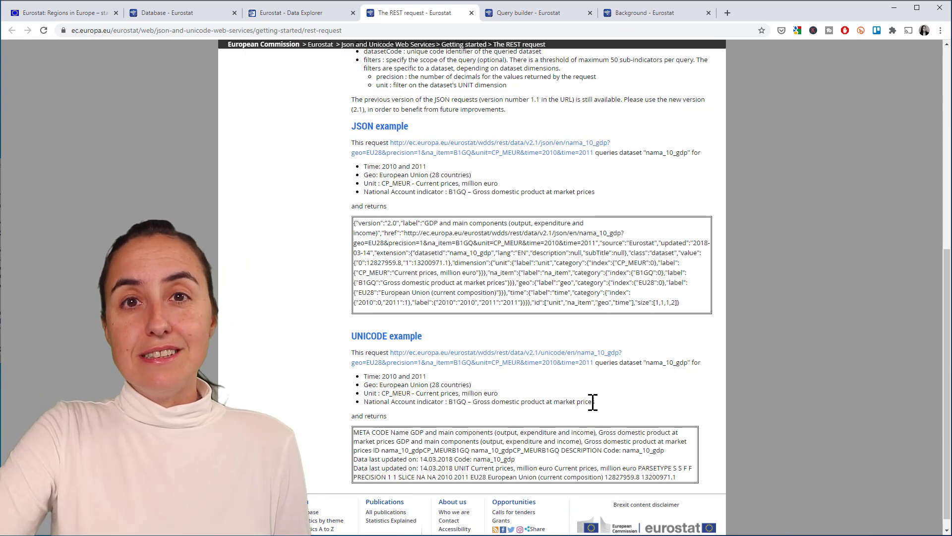
pyautogui.scroll(2, 600, 409)
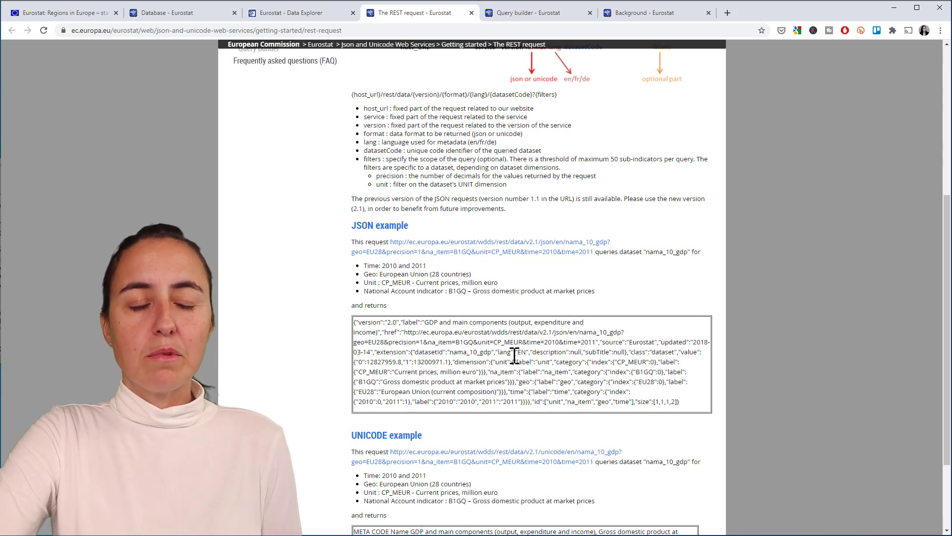
pyautogui.scroll(-1, 514, 343)
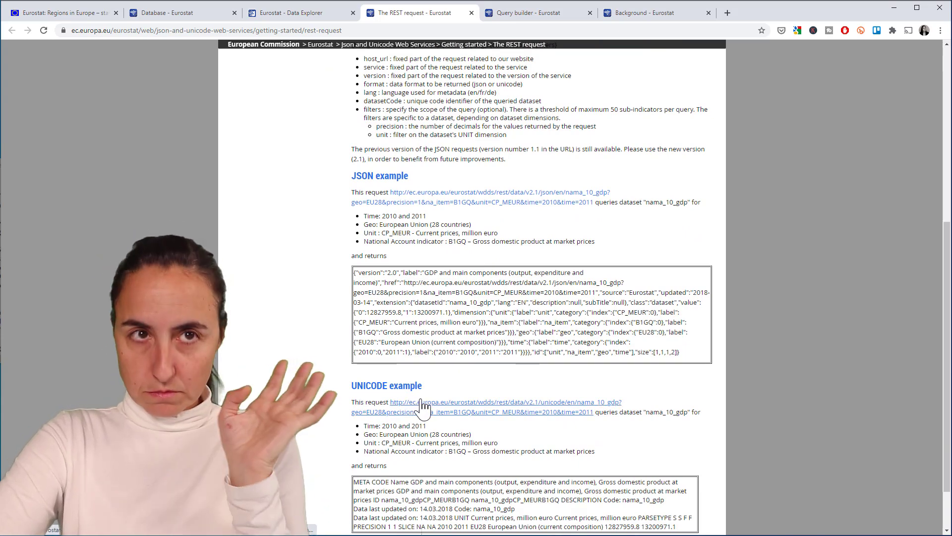
pyautogui.scroll(5, 546, 372)
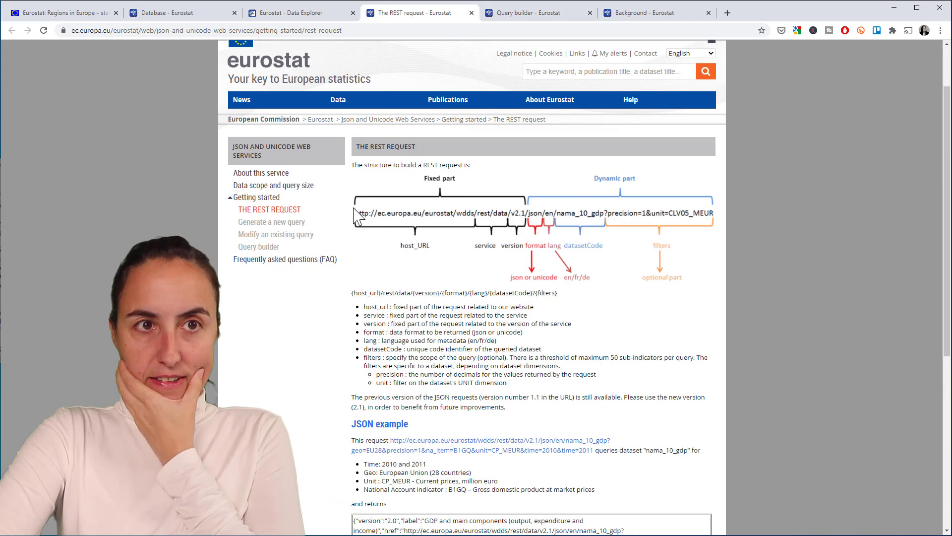
pyautogui.scroll(-2, 689, 228)
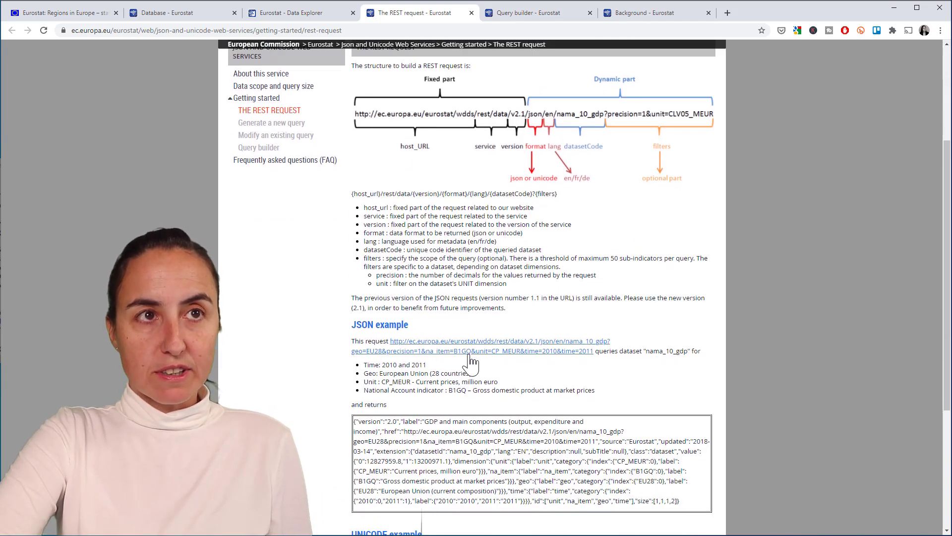
pyautogui.click(469, 355)
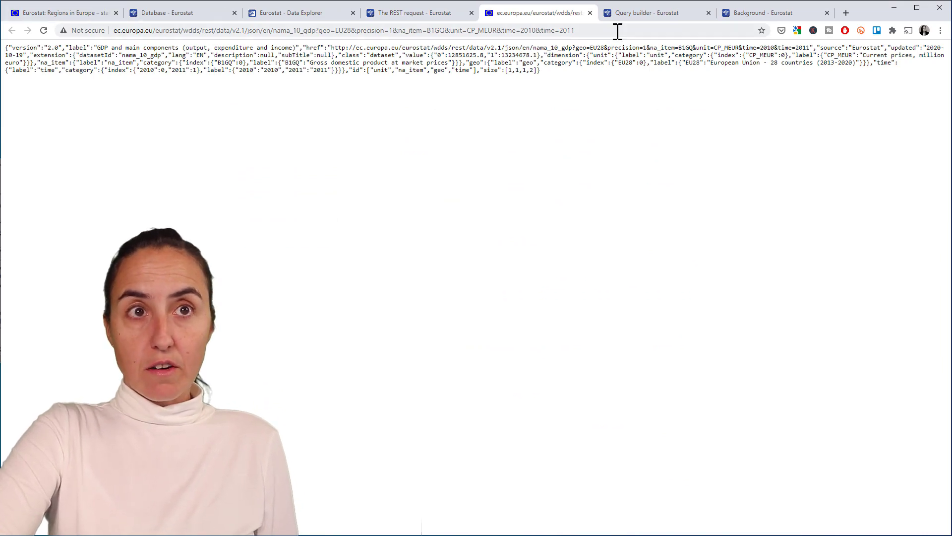
pyautogui.moveTo(591, 82); pyautogui.dragTo(6, 50)
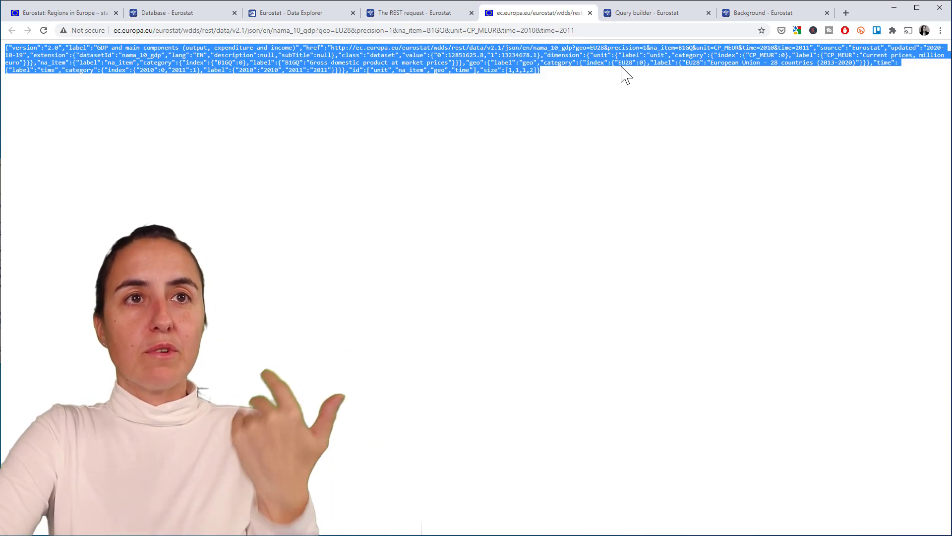
pyautogui.click(590, 13)
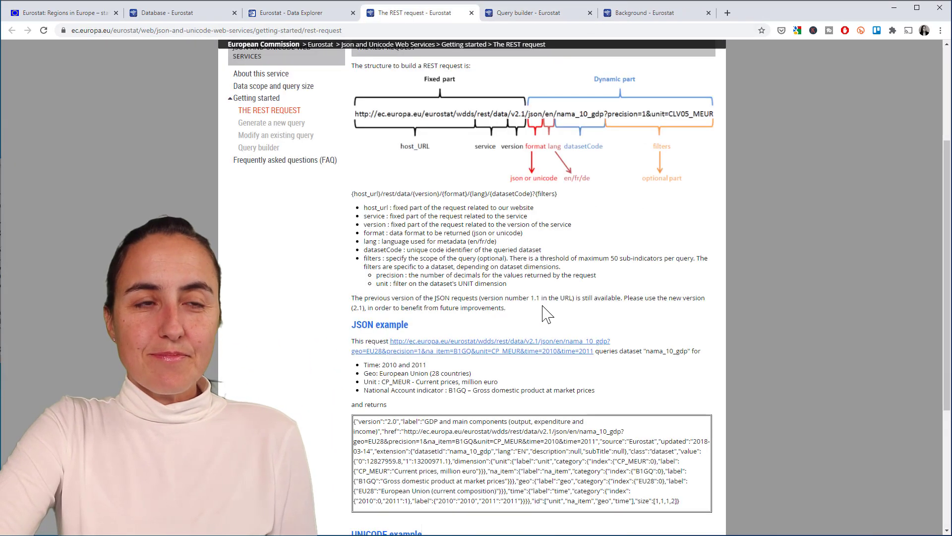
# Select the proj_19np dataset code in Data Explorer, then go to the Query builder page
pyautogui.click(290, 15)
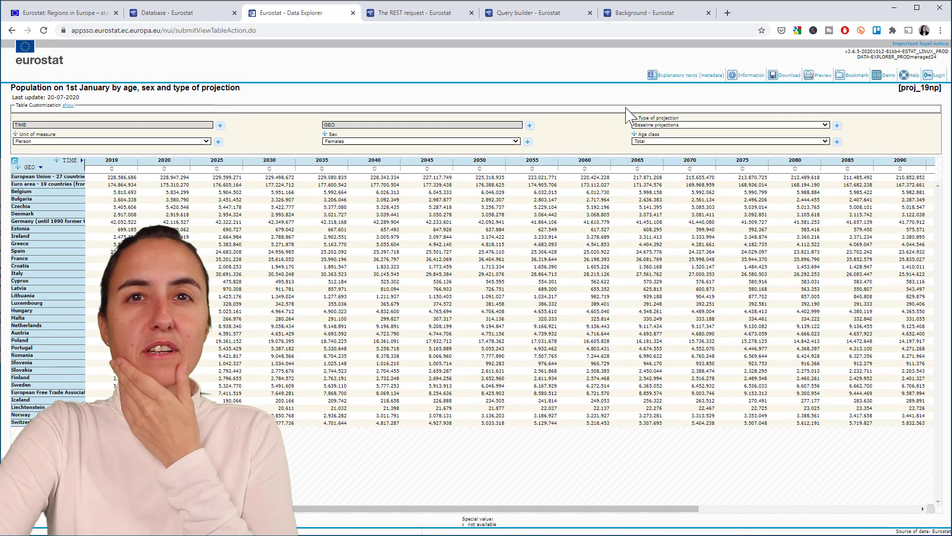
pyautogui.moveTo(900, 89); pyautogui.dragTo(939, 91)
pyautogui.hotkey('ctrl', 'c')
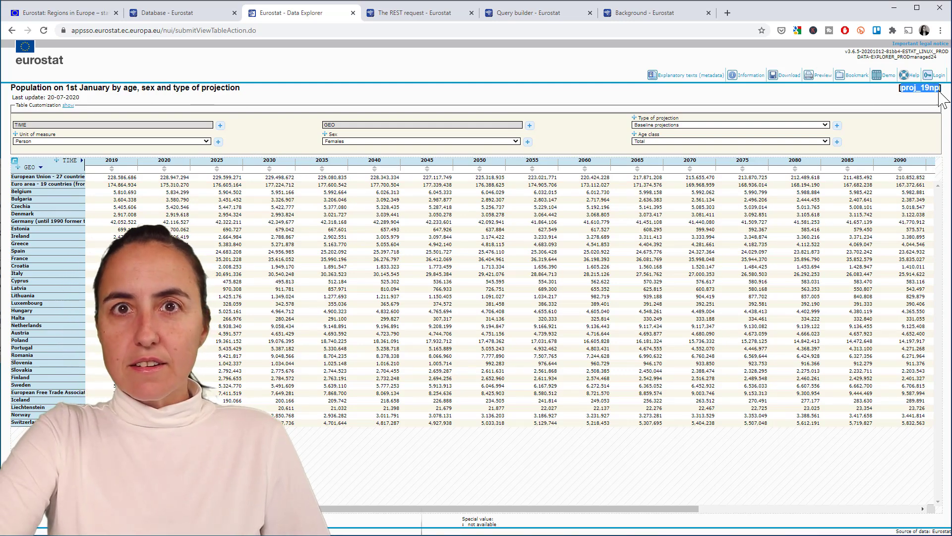
pyautogui.click(426, 15)
pyautogui.click(537, 14)
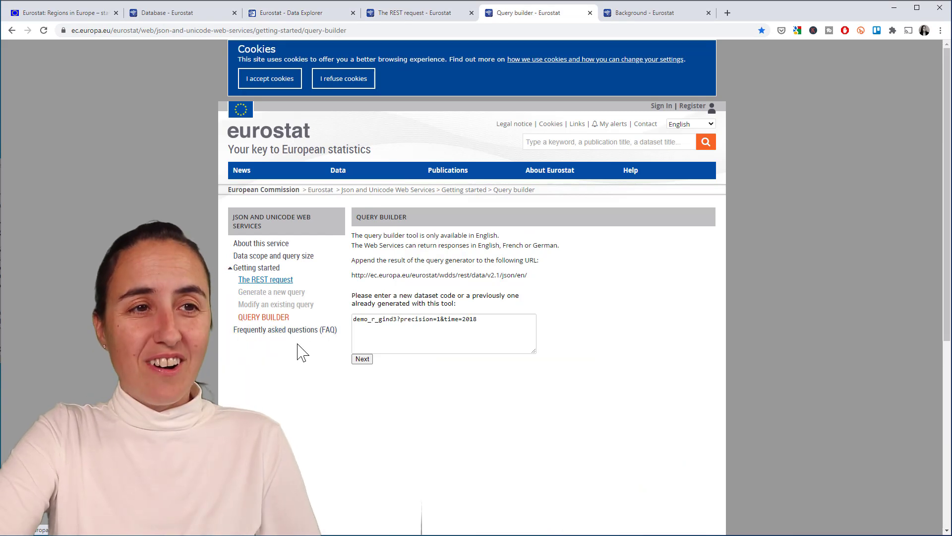
# Replace the old query in the dataset code field with proj_19np and submit it
pyautogui.moveTo(488, 326); pyautogui.dragTo(346, 325)
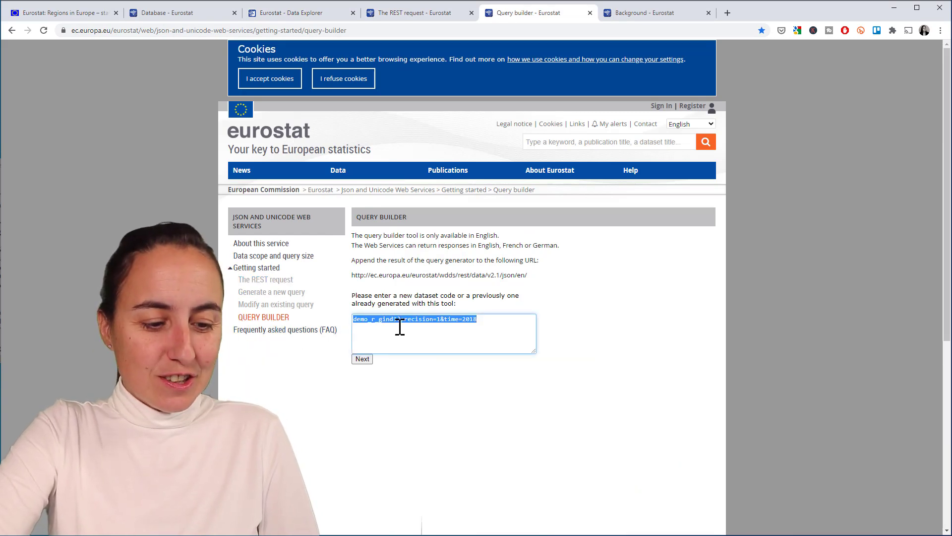
pyautogui.hotkey('ctrl', 'v')
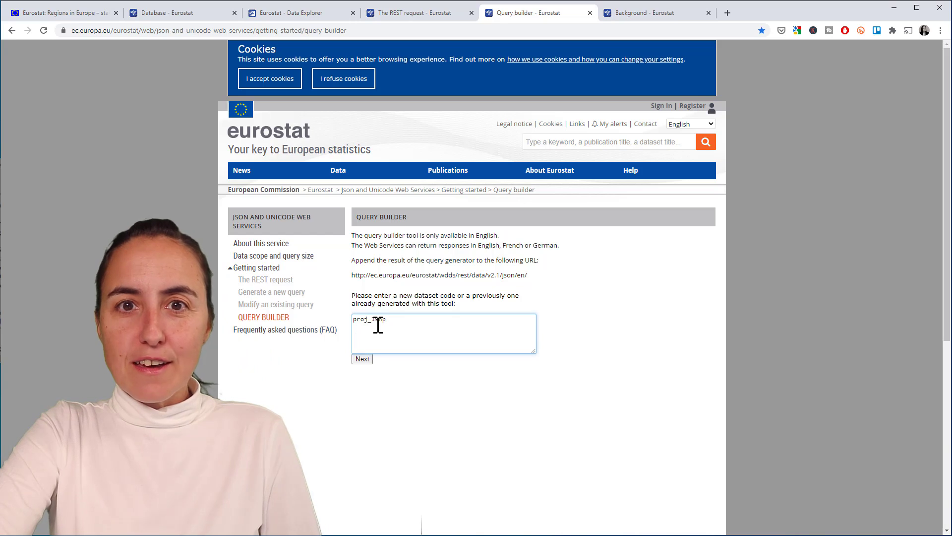
pyautogui.click(366, 360)
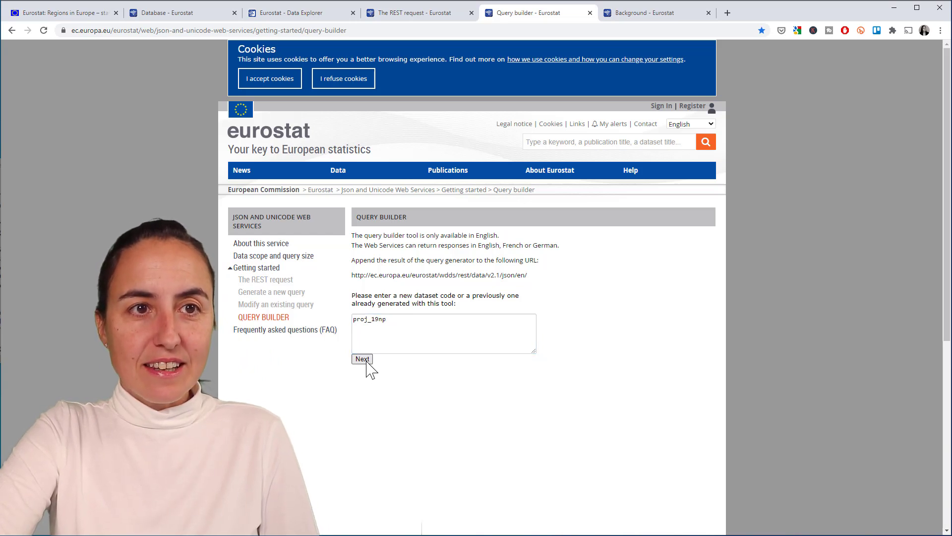
# Switch time to fixed years and add 2019, 2020 and 2021 to the filtered years
pyautogui.scroll(-3, 581, 348)
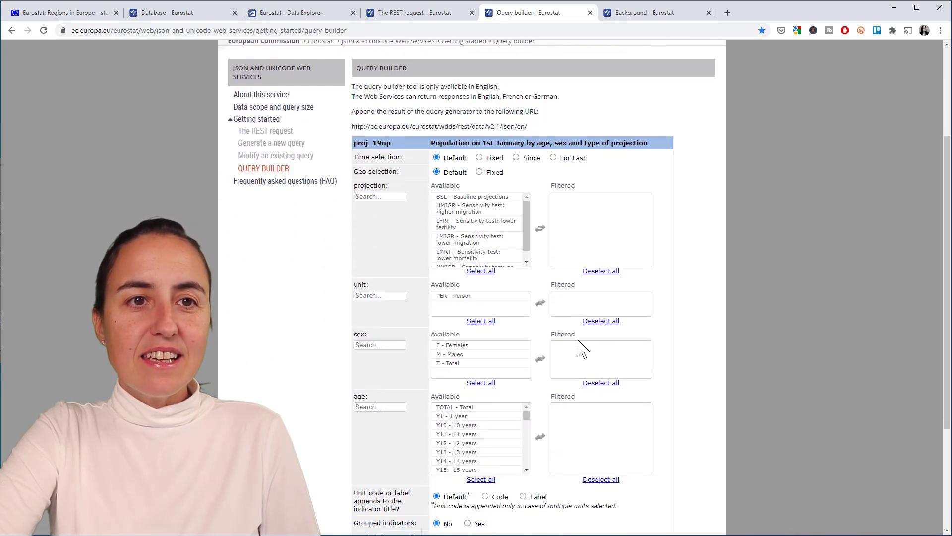
pyautogui.scroll(-3, 622, 305)
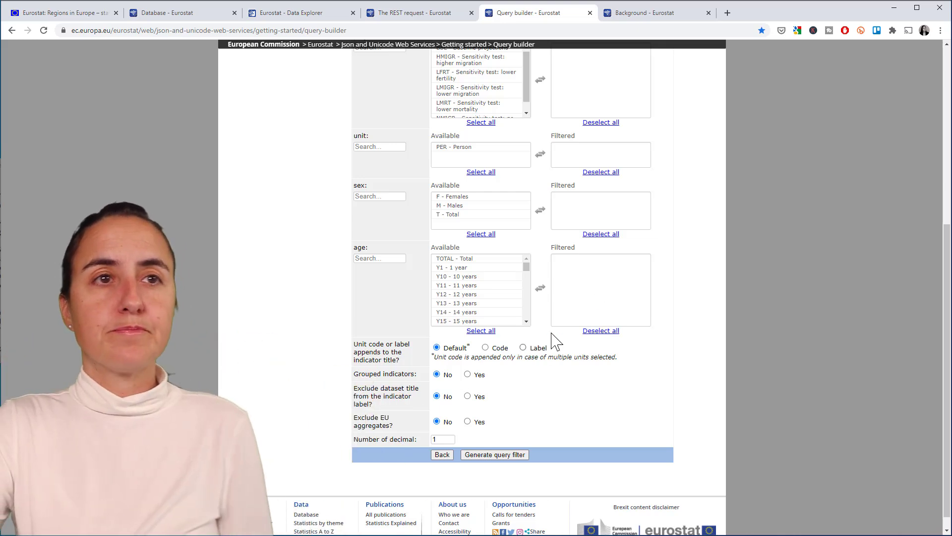
pyautogui.scroll(4, 553, 337)
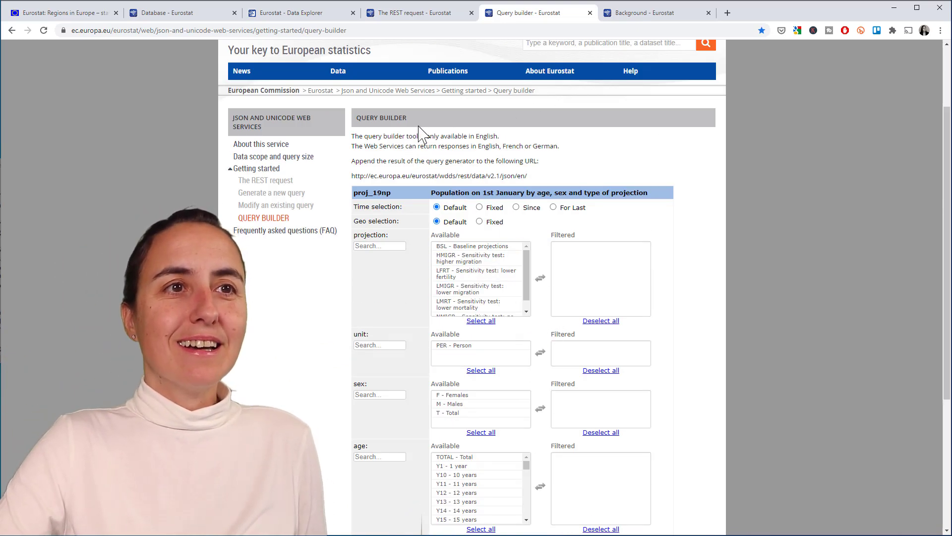
pyautogui.scroll(-4, 590, 287)
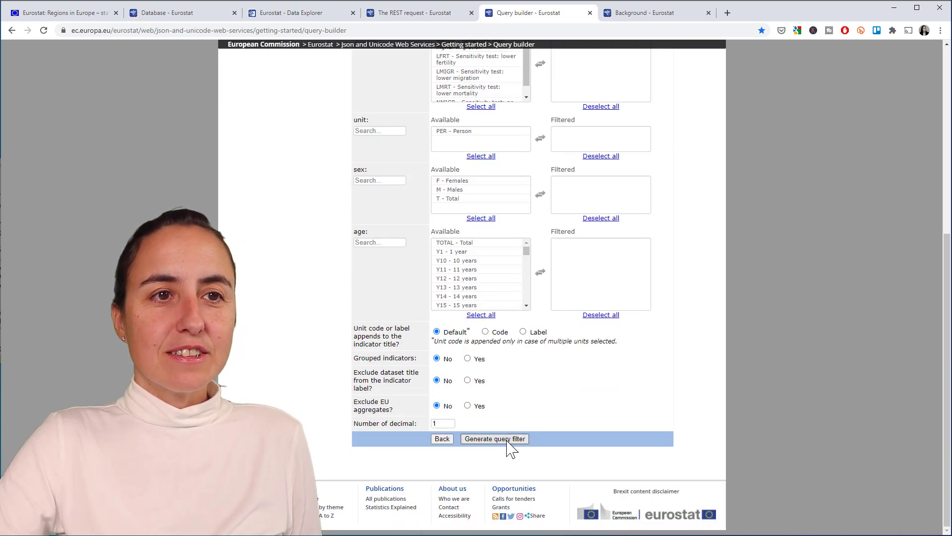
pyautogui.scroll(6, 587, 389)
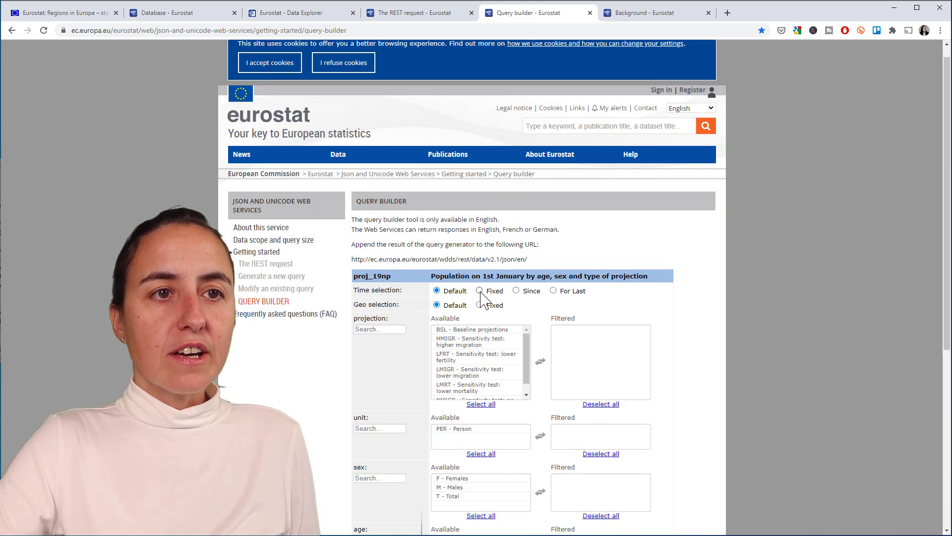
pyautogui.click(480, 291)
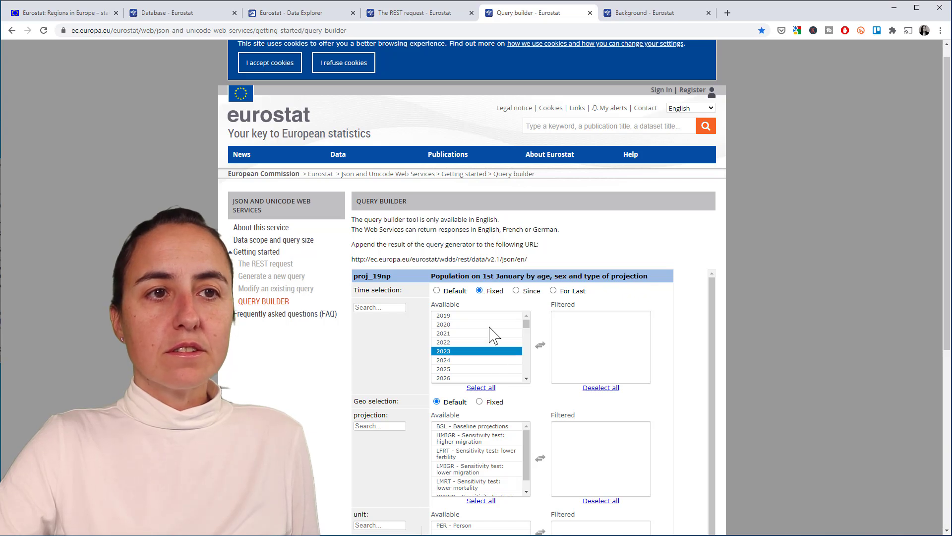
pyautogui.doubleClick(485, 318)
pyautogui.click(487, 317)
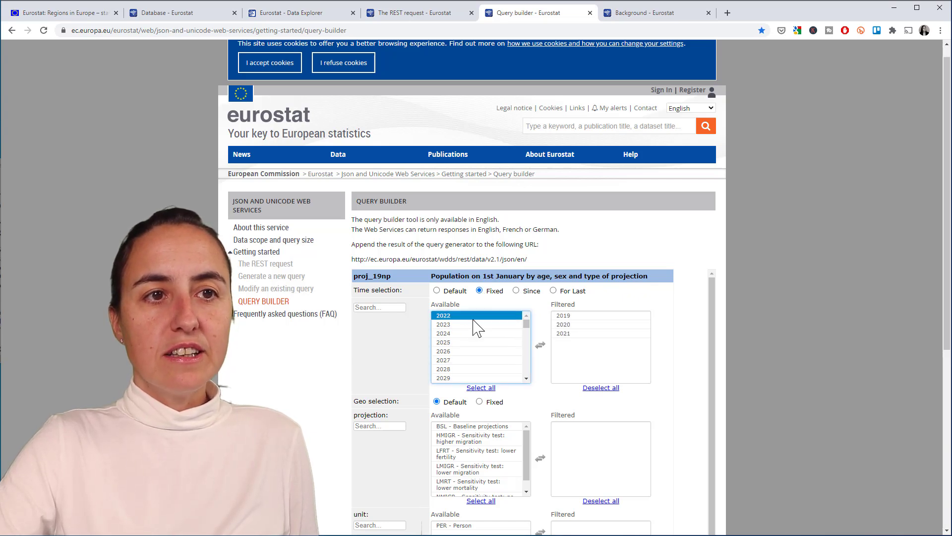
pyautogui.doubleClick(498, 318)
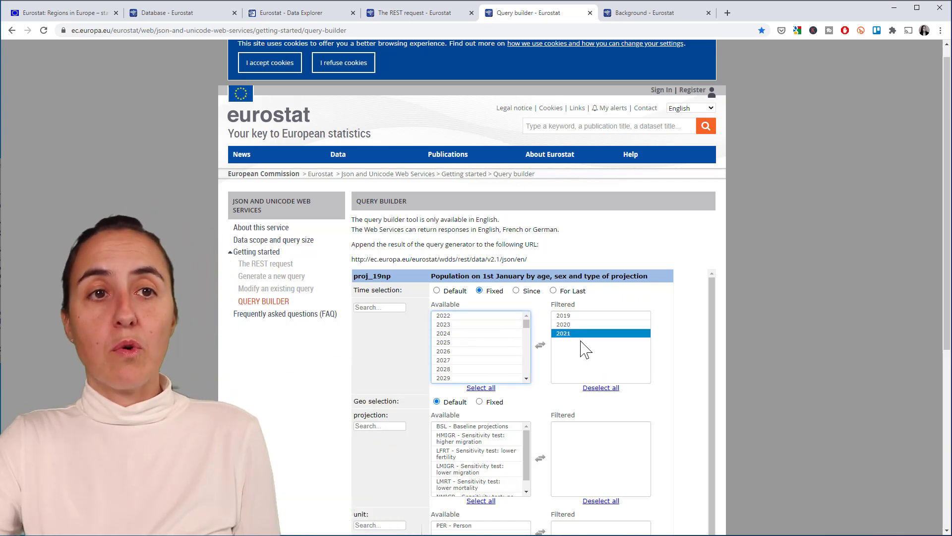
pyautogui.scroll(-2, 584, 346)
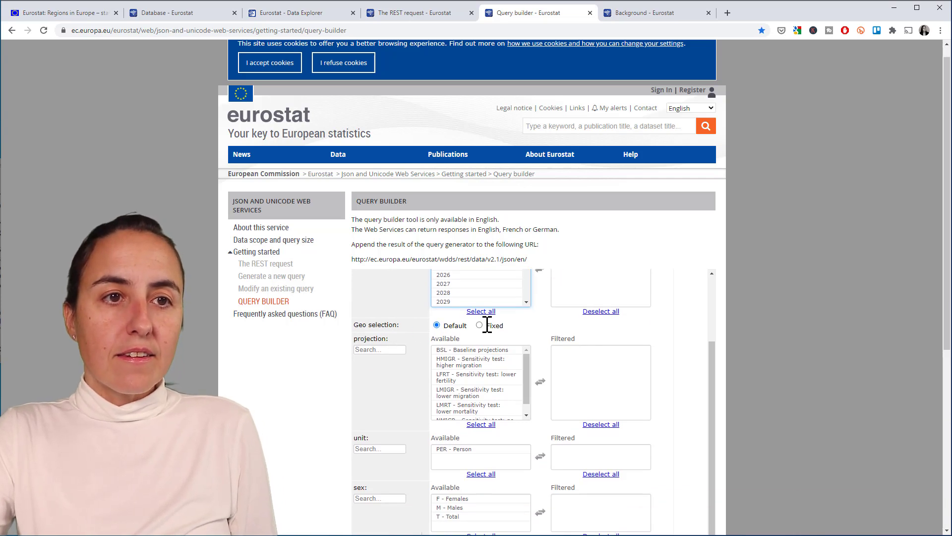
pyautogui.click(511, 377)
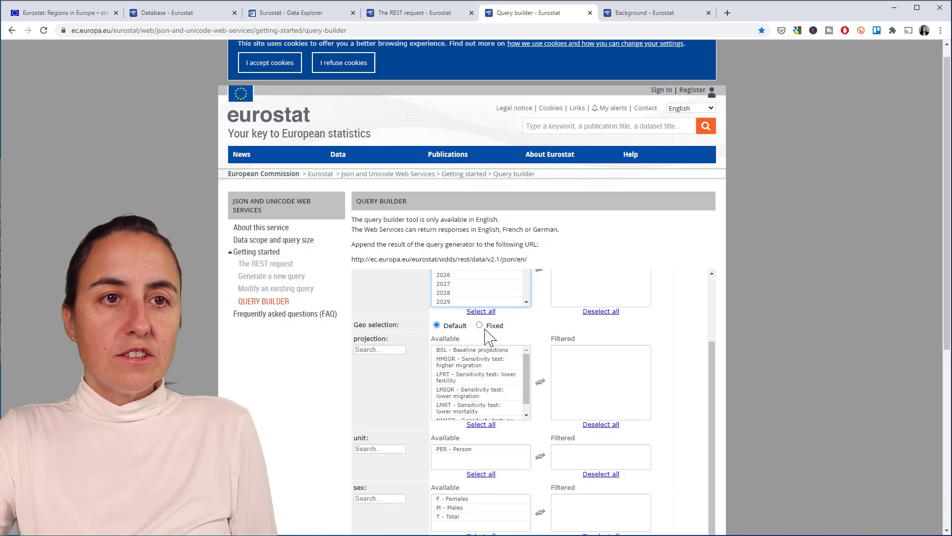
# Leave the geo selection at default and generate the query without category filters
pyautogui.scroll(-1, 518, 340)
pyautogui.click(491, 275)
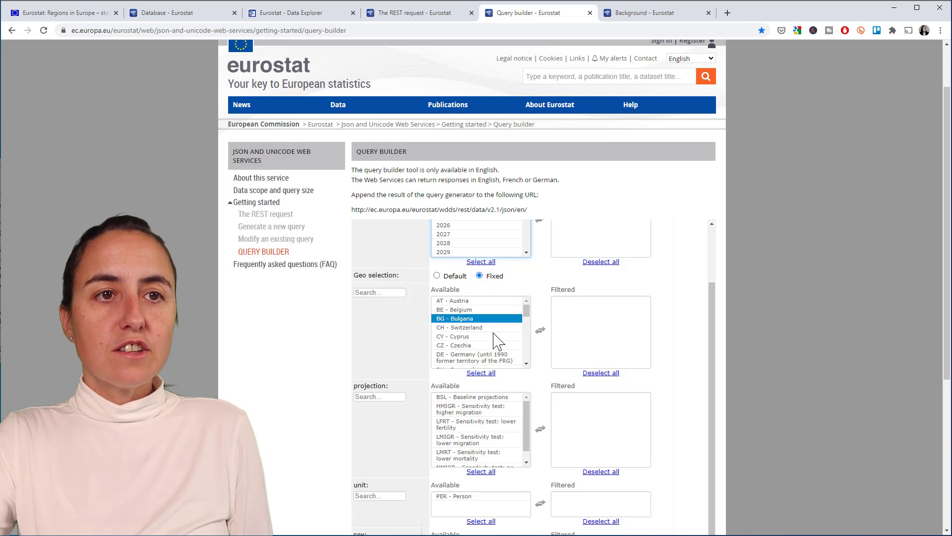
pyautogui.click(456, 276)
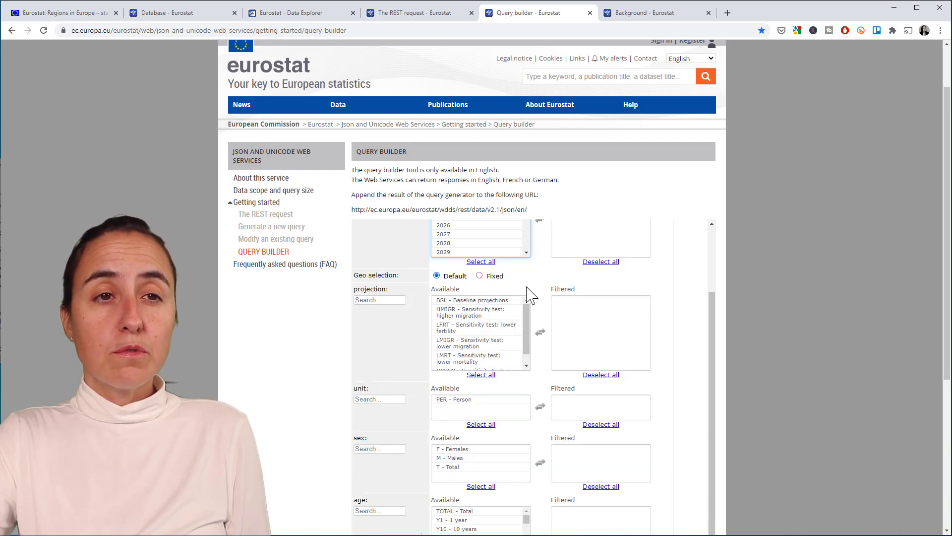
pyautogui.scroll(-1, 527, 293)
pyautogui.click(485, 267)
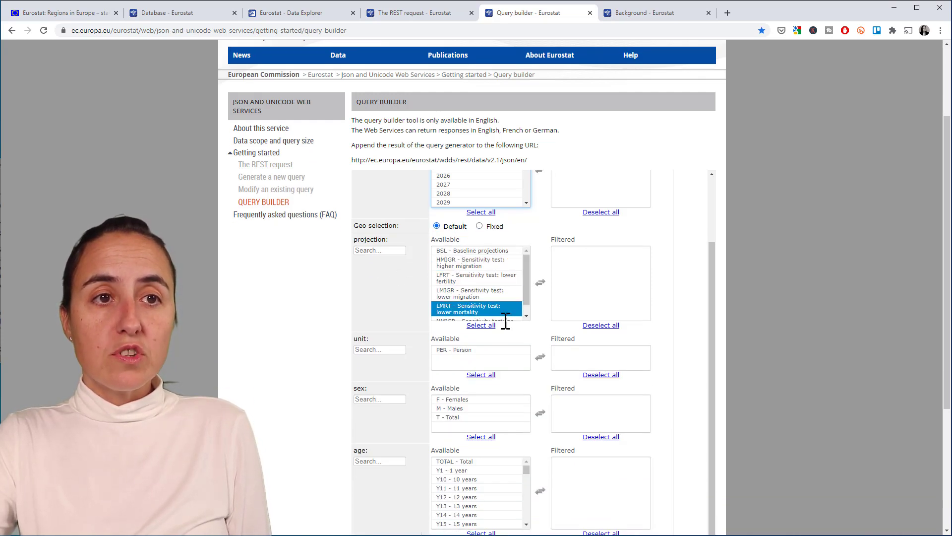
pyautogui.scroll(-2, 542, 331)
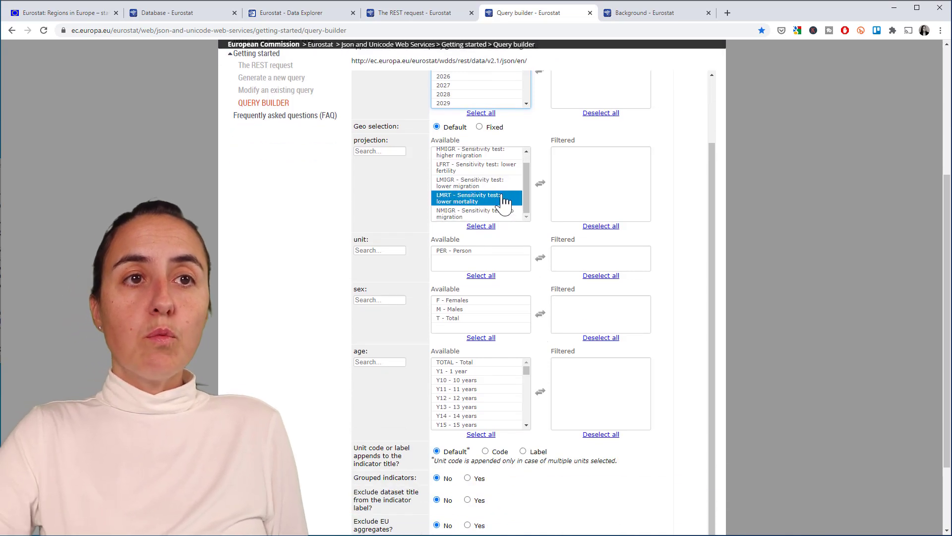
pyautogui.click(499, 215)
pyautogui.scroll(1, 497, 215)
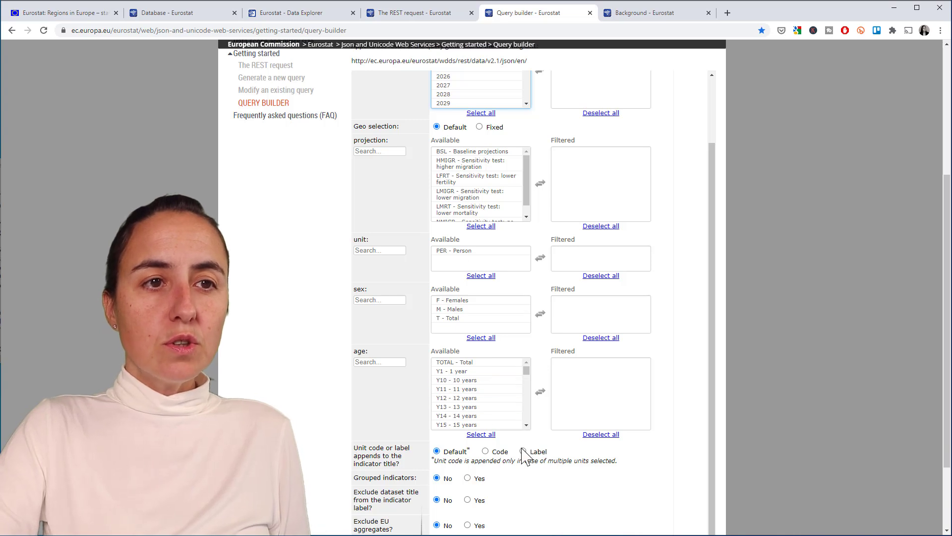
pyautogui.scroll(-2, 535, 422)
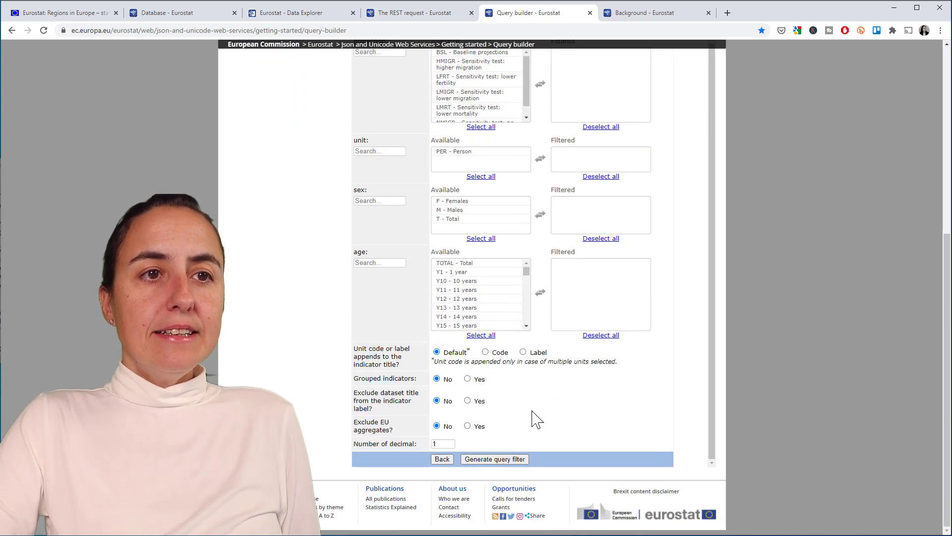
pyautogui.scroll(-6, 491, 298)
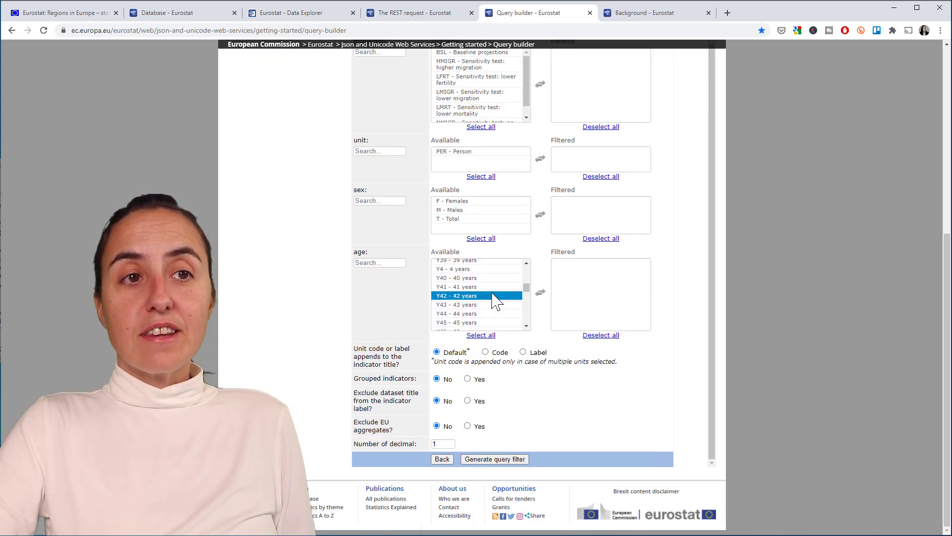
pyautogui.scroll(8, 494, 300)
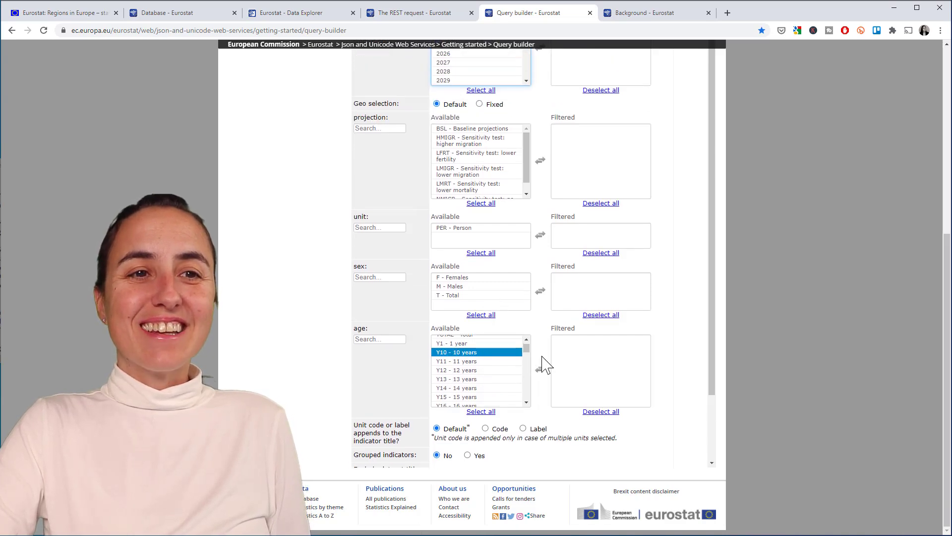
pyautogui.scroll(-2, 543, 365)
pyautogui.click(507, 464)
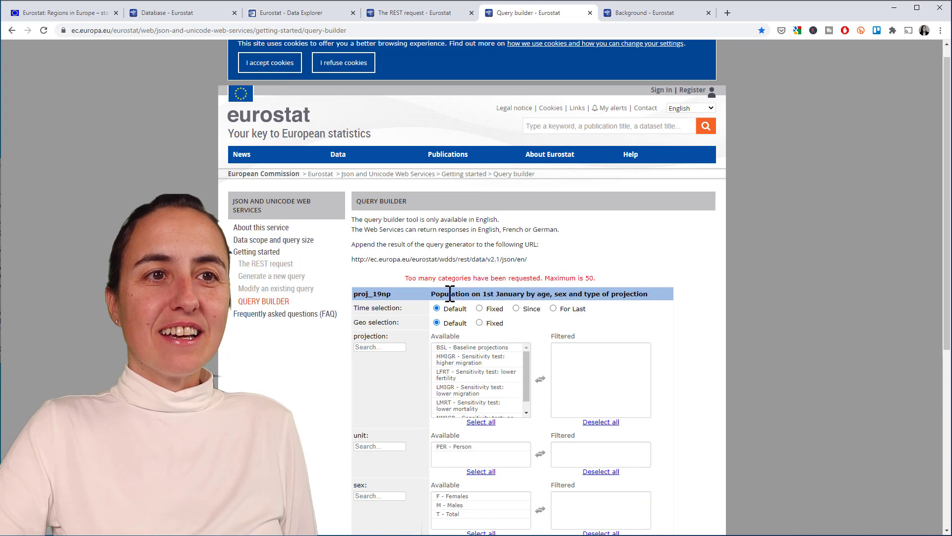
# Add Baseline projections to the filtered projections and generate the query
pyautogui.scroll(-3, 601, 262)
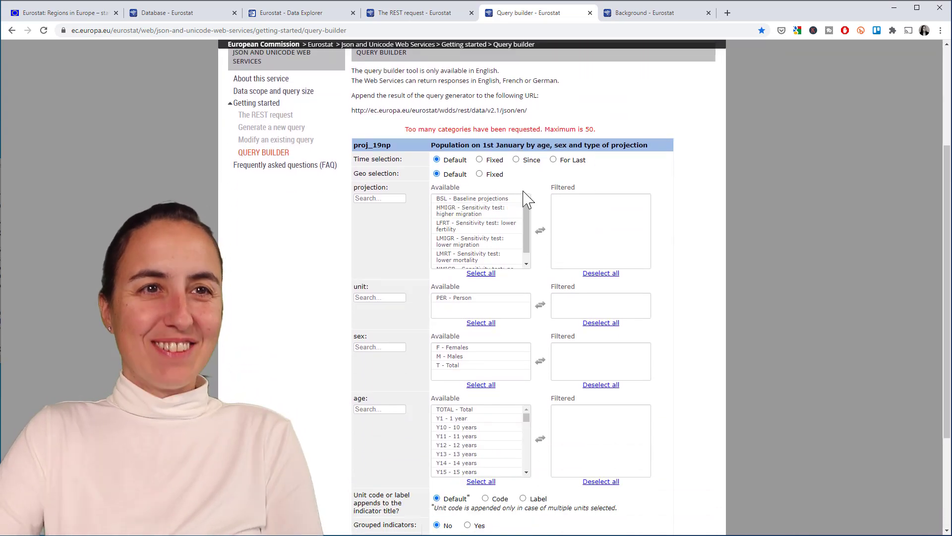
pyautogui.click(505, 199)
pyautogui.doubleClick(504, 199)
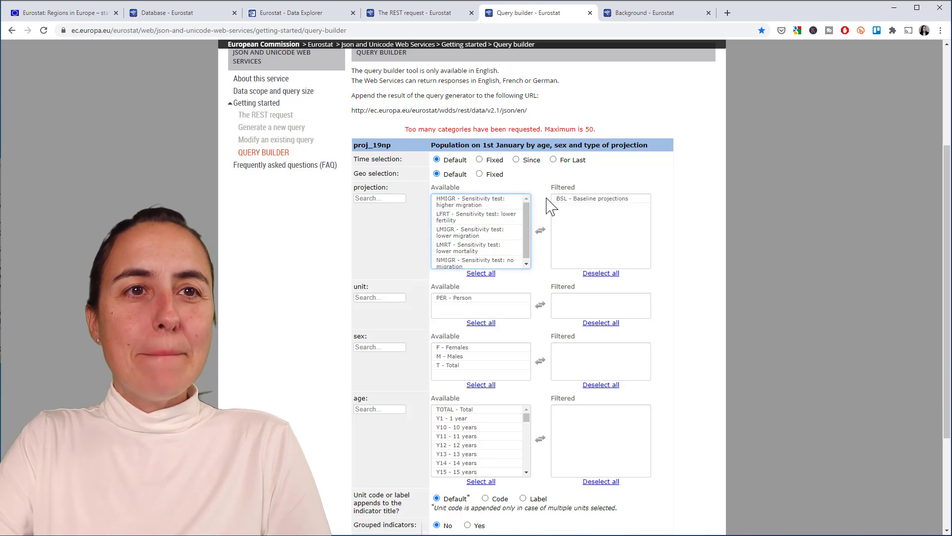
pyautogui.scroll(-3, 629, 238)
pyautogui.click(501, 456)
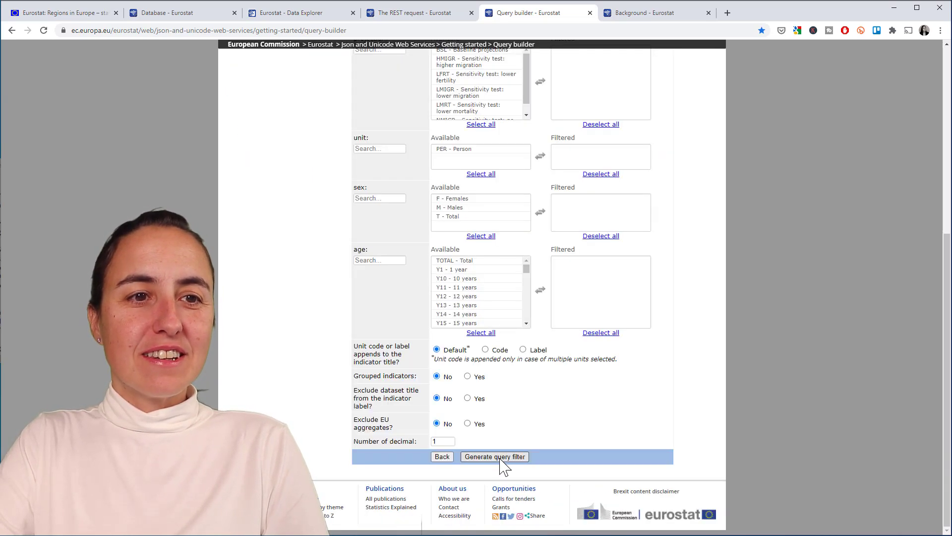
# Filter sex to T - Total, unit to PER - Person and age to TOTAL - Total, then generate
pyautogui.scroll(-5, 554, 279)
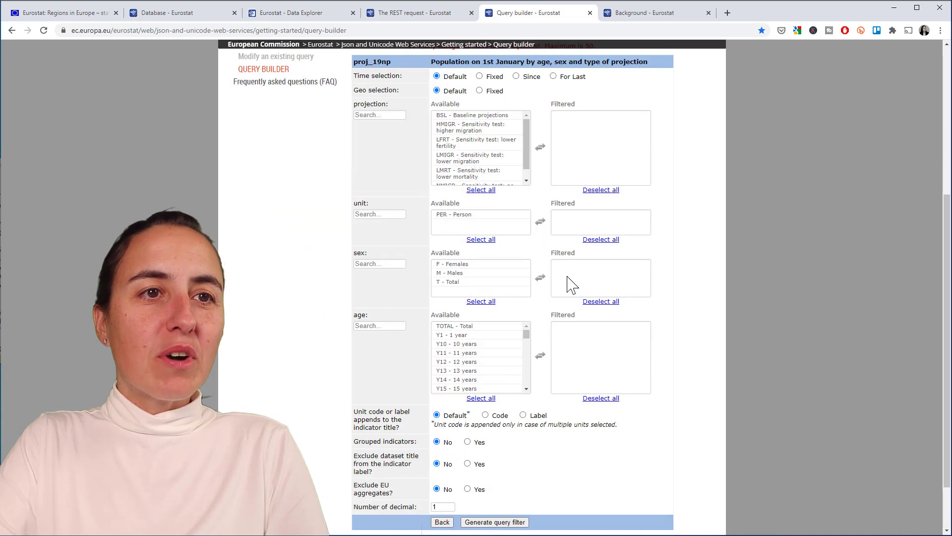
pyautogui.doubleClick(453, 282)
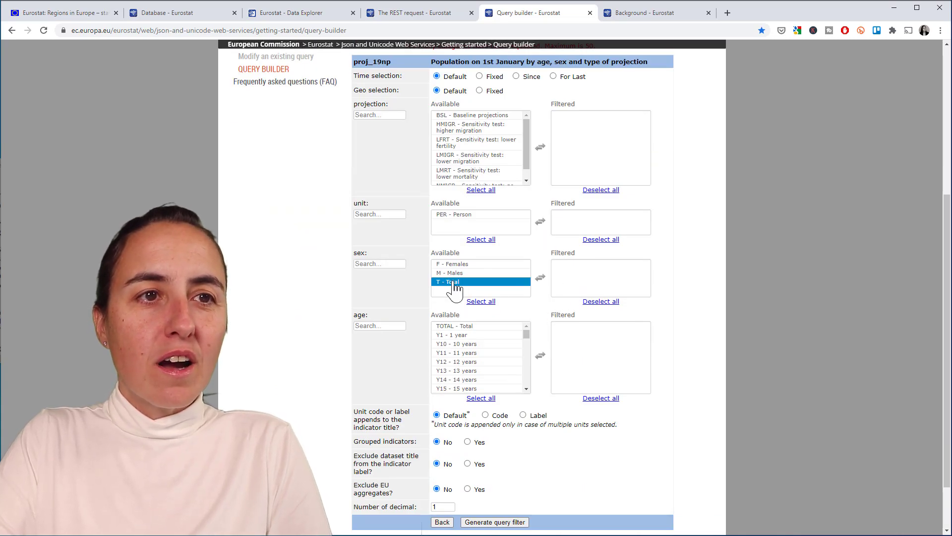
pyautogui.doubleClick(478, 215)
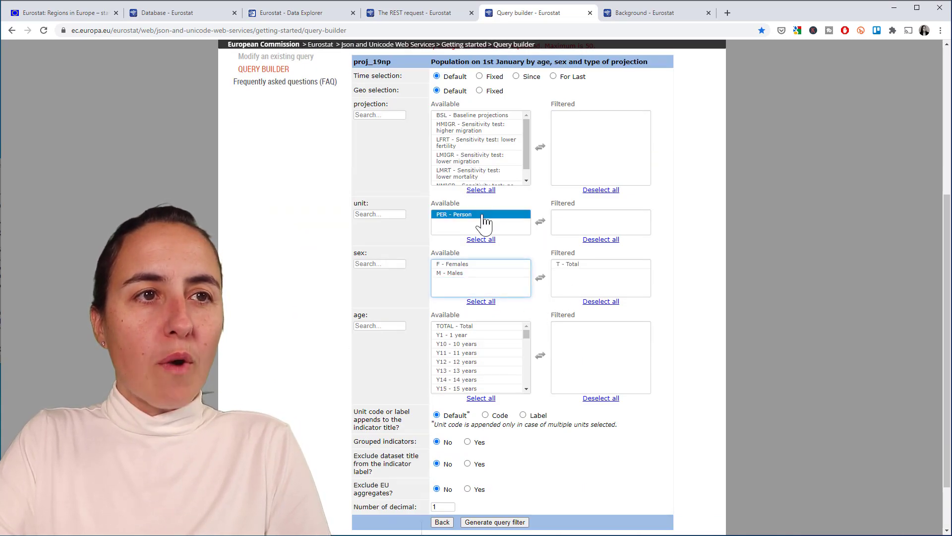
pyautogui.doubleClick(491, 326)
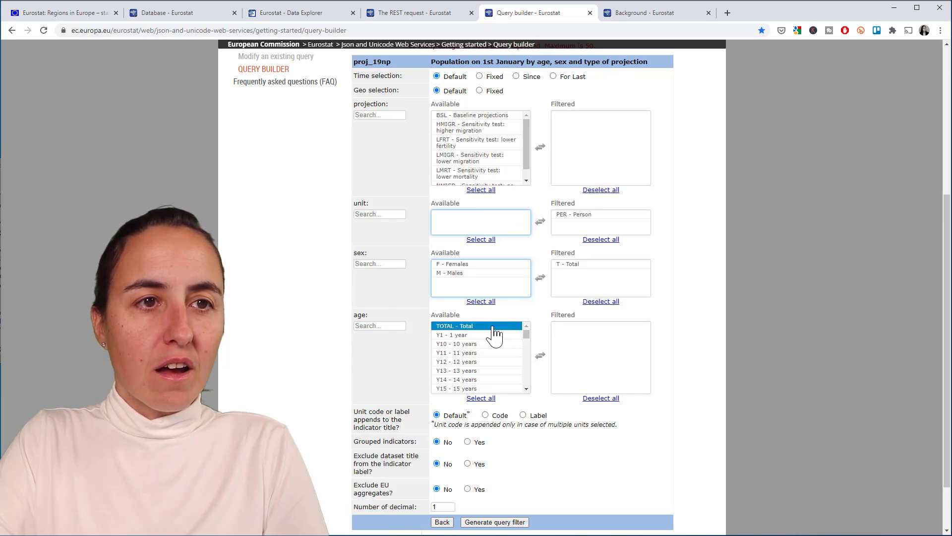
pyautogui.scroll(-1, 581, 438)
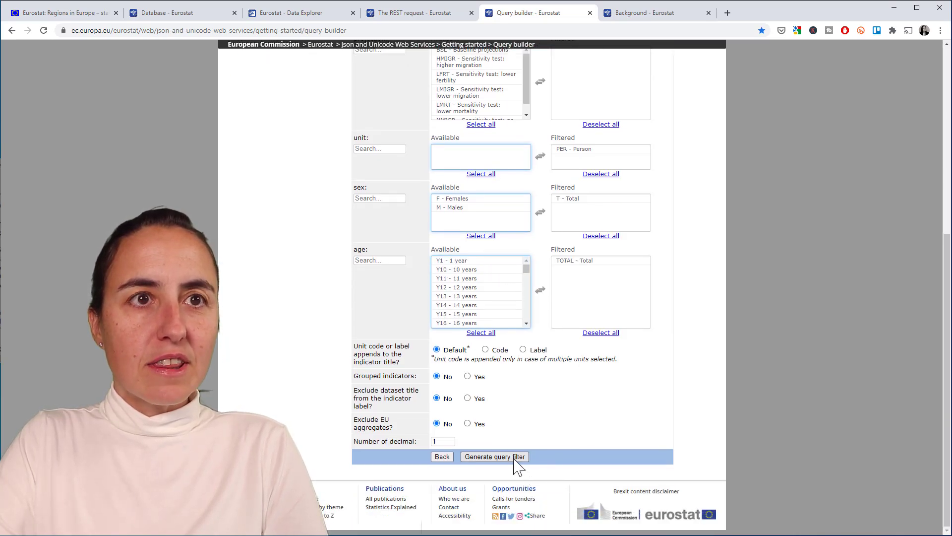
pyautogui.click(517, 457)
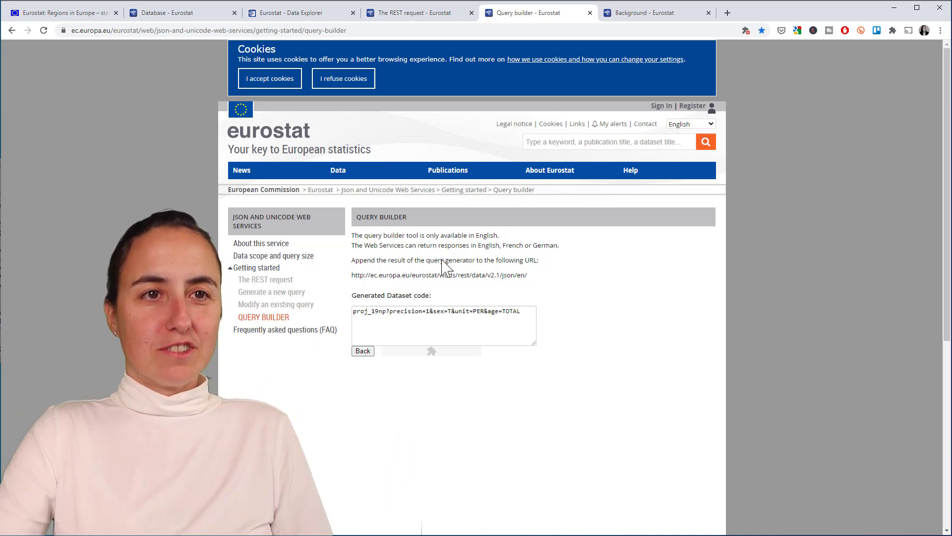
# Copy the REST base URL and paste it into a new browser tab's address bar
pyautogui.moveTo(534, 274); pyautogui.dragTo(340, 272)
pyautogui.click(535, 295)
pyautogui.moveTo(530, 276); pyautogui.dragTo(354, 284)
pyautogui.hotkey('ctrl', 'c')
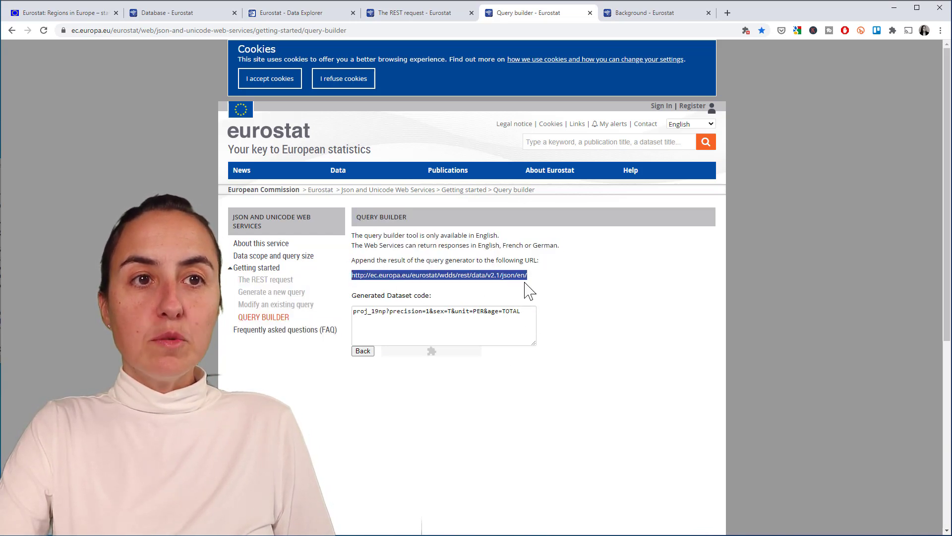
pyautogui.click(727, 14)
pyautogui.hotkey('ctrl', 'v')
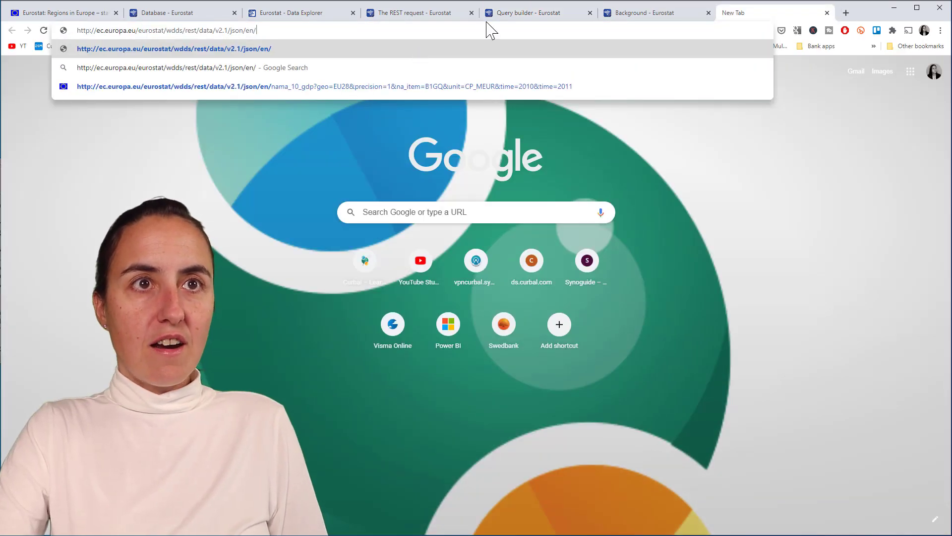
# Append the generated proj_19np dataset code to the base URL and load the request
pyautogui.click(508, 15)
pyautogui.moveTo(525, 311); pyautogui.dragTo(342, 315)
pyautogui.hotkey('ctrl', 'c')
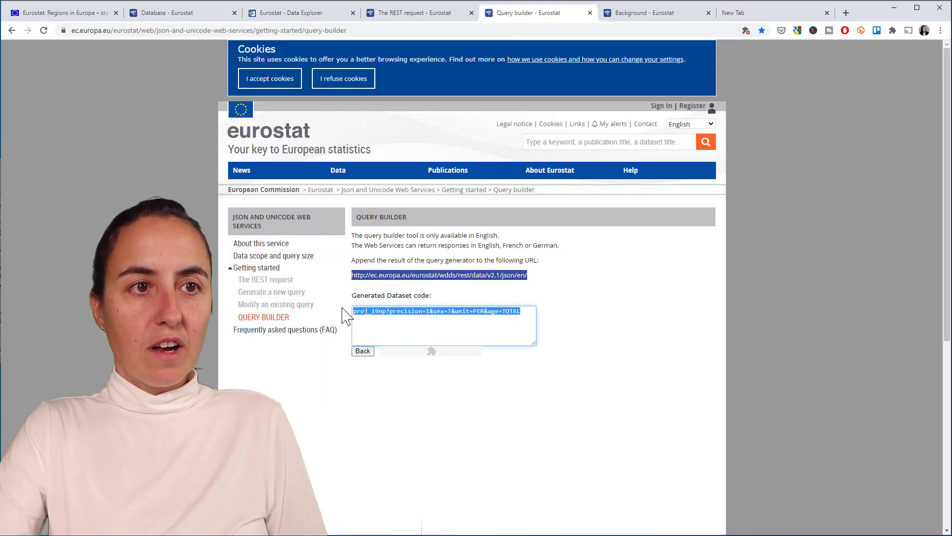
pyautogui.click(743, 14)
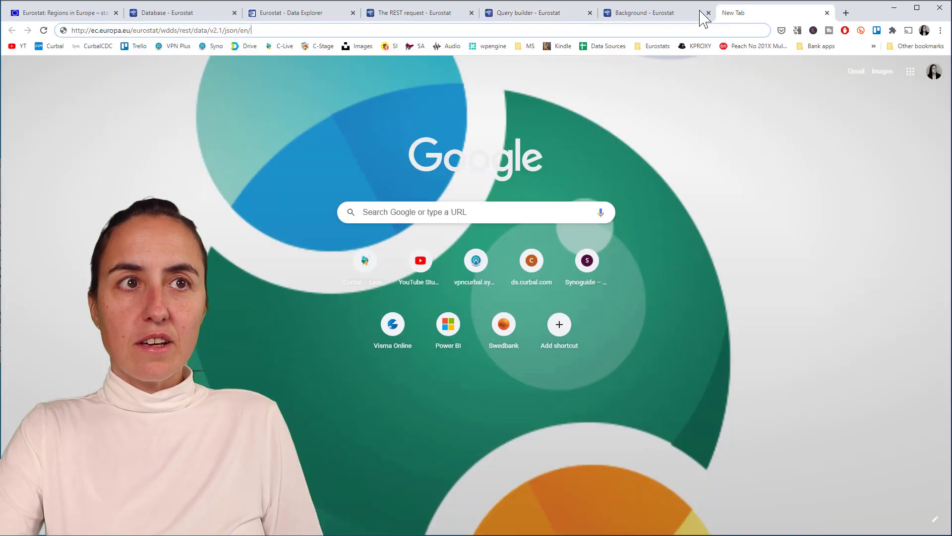
pyautogui.hotkey('ctrl', 'v')
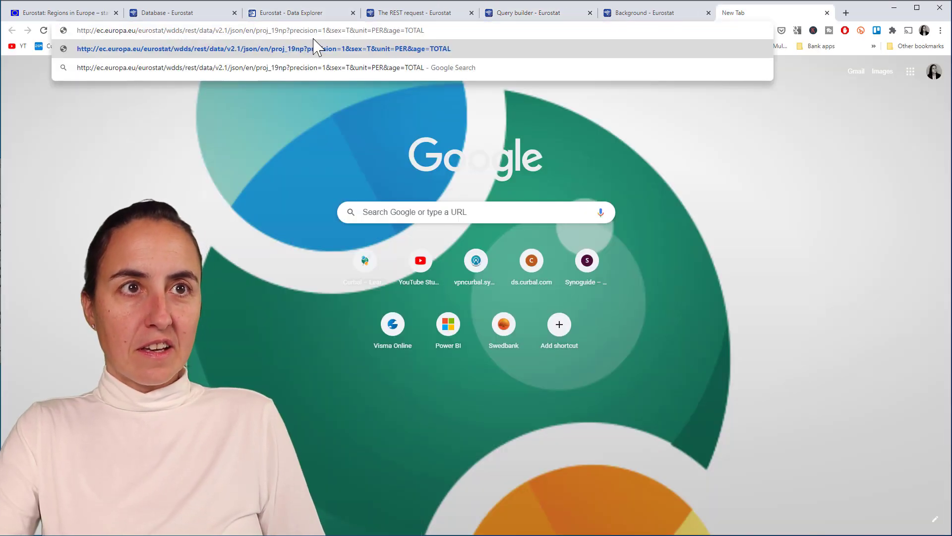
pyautogui.press('Return')
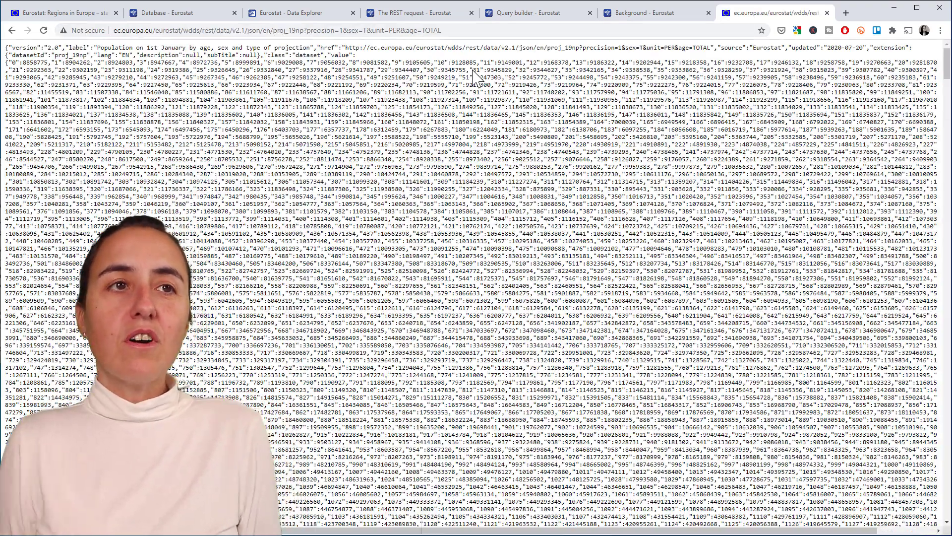
# Scroll through the raw JSON population values returned for proj_19np with sex T, unit PER, age TOTAL
pyautogui.scroll(-10, 493, 75)
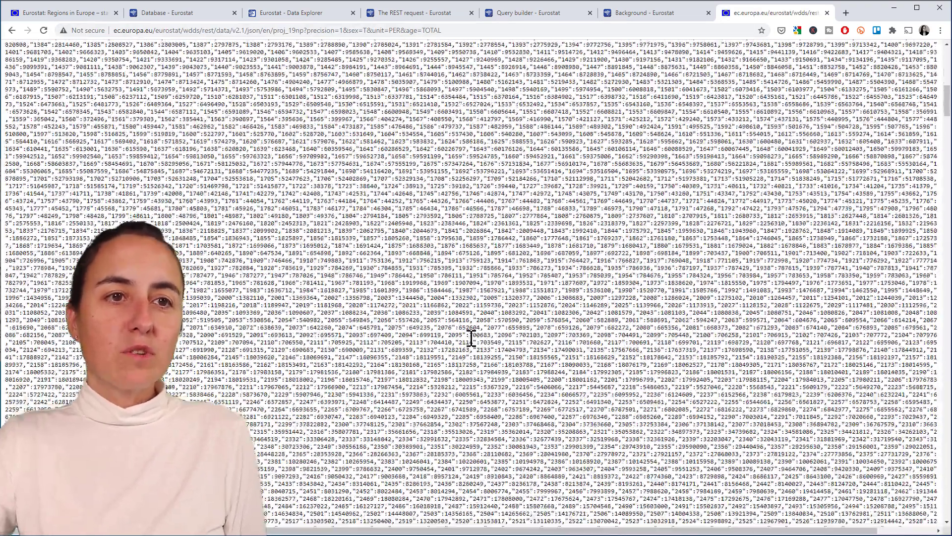
pyautogui.scroll(-15, 470, 339)
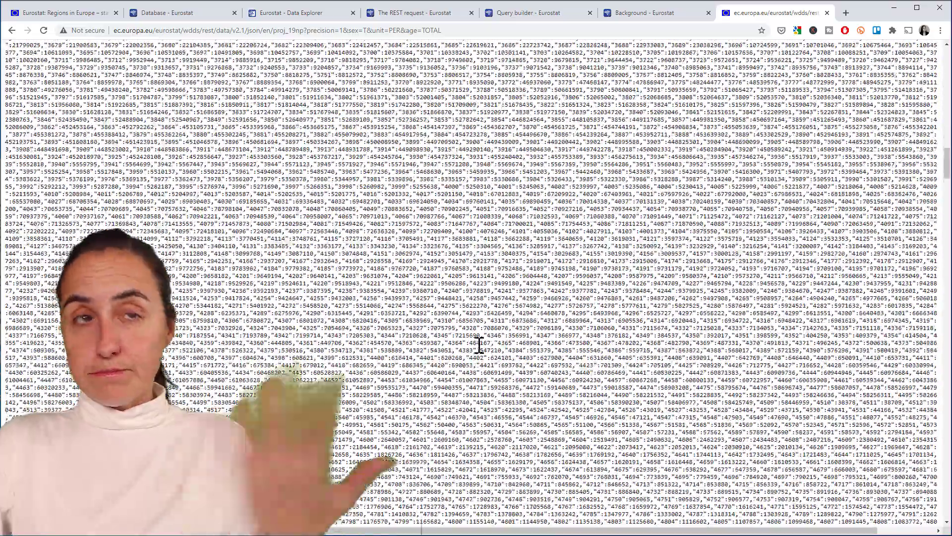
pyautogui.scroll(-1, 466, 344)
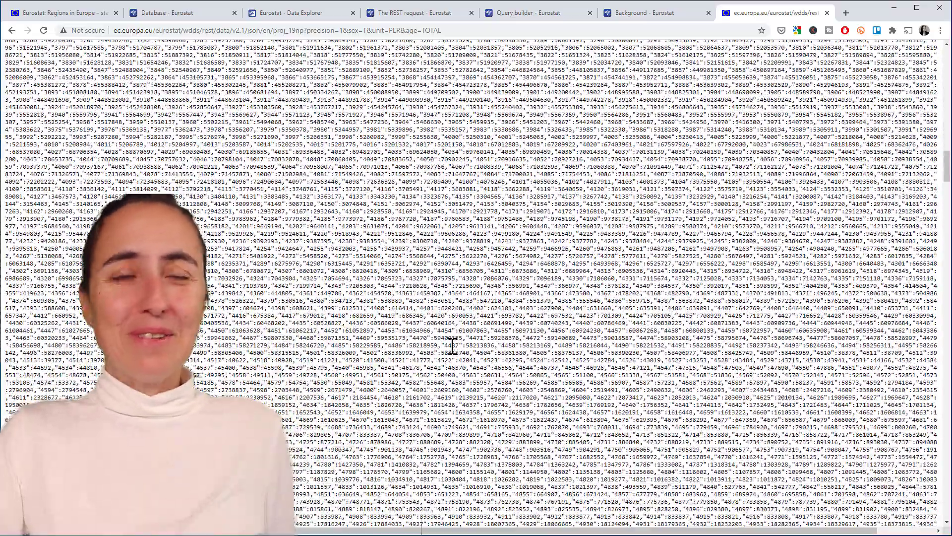
pyautogui.scroll(-6, 452, 345)
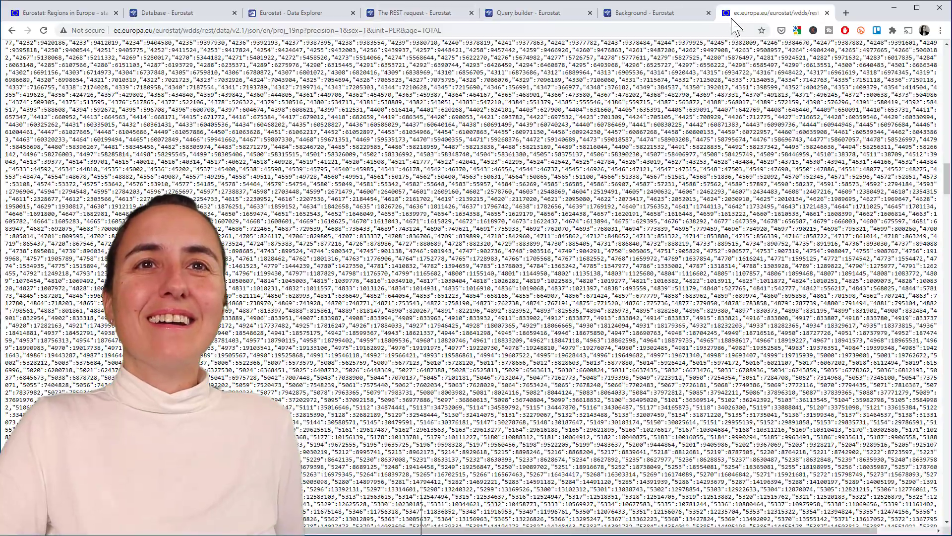